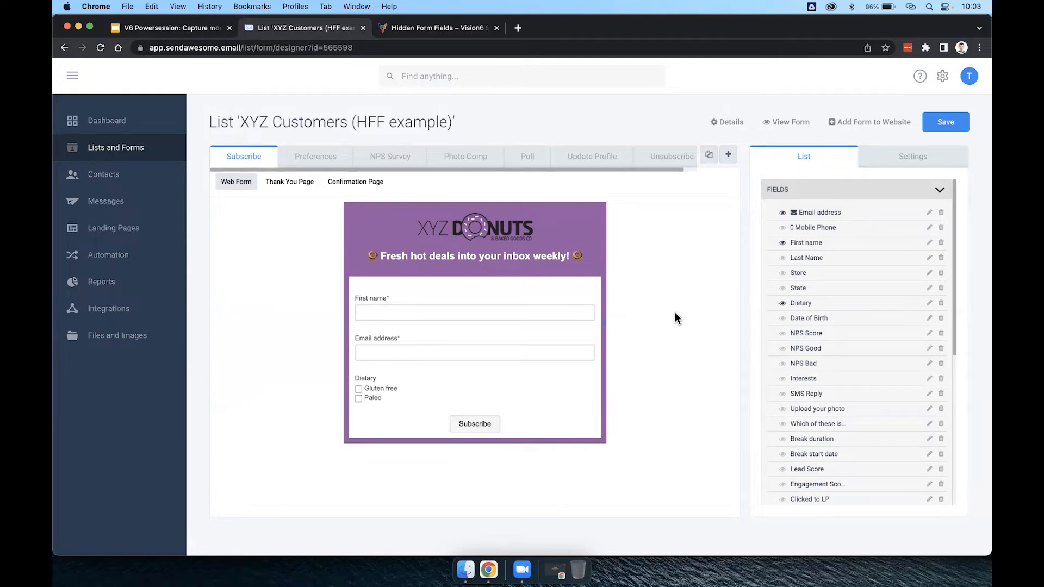
# Open the contacts of the "XYZ Customers (HFF example)" list from the Powersessions folder.
pyautogui.click(123, 150)
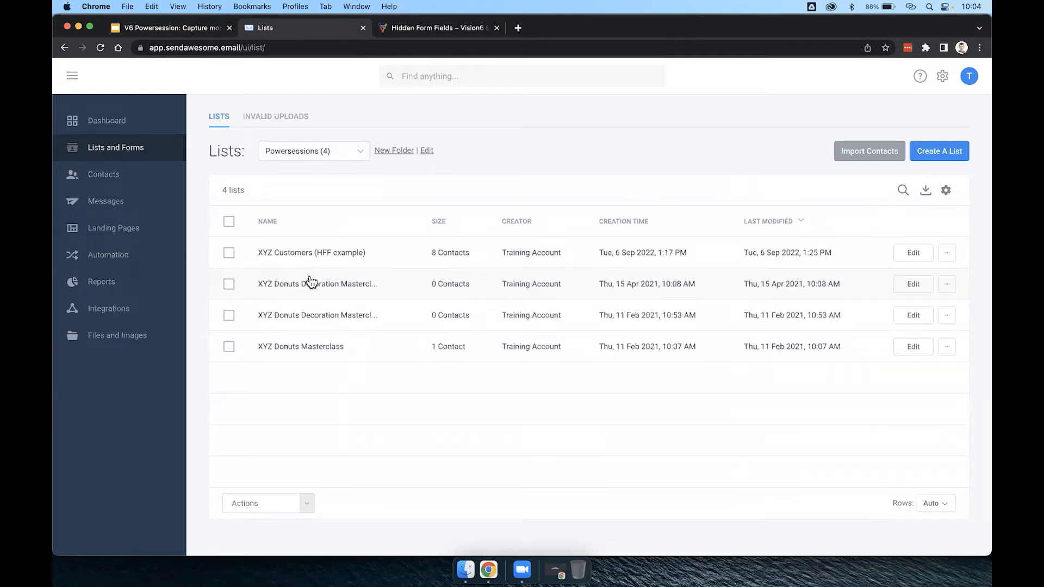
pyautogui.moveTo(259, 253); pyautogui.dragTo(387, 256)
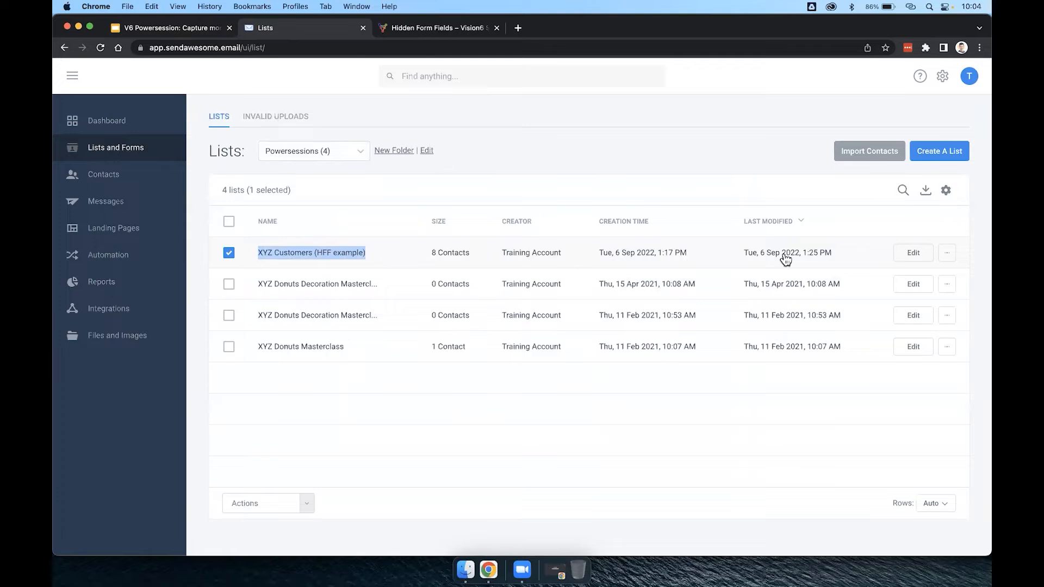
pyautogui.click(948, 254)
pyautogui.click(918, 284)
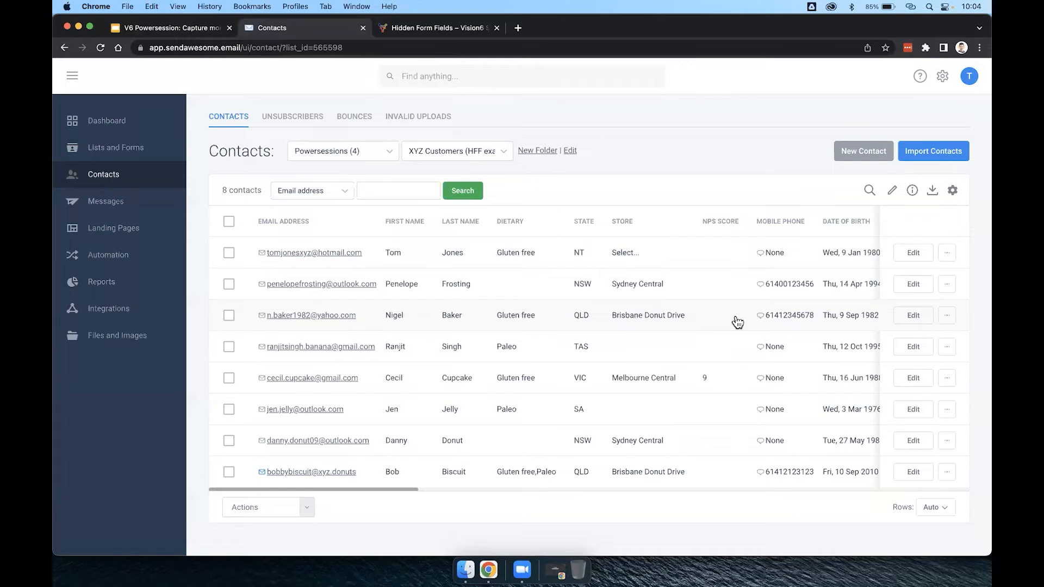
# Examine the contact table's columns, sorting the contacts by email address, by Dietary and by State.
pyautogui.moveTo(252, 222); pyautogui.dragTo(314, 225)
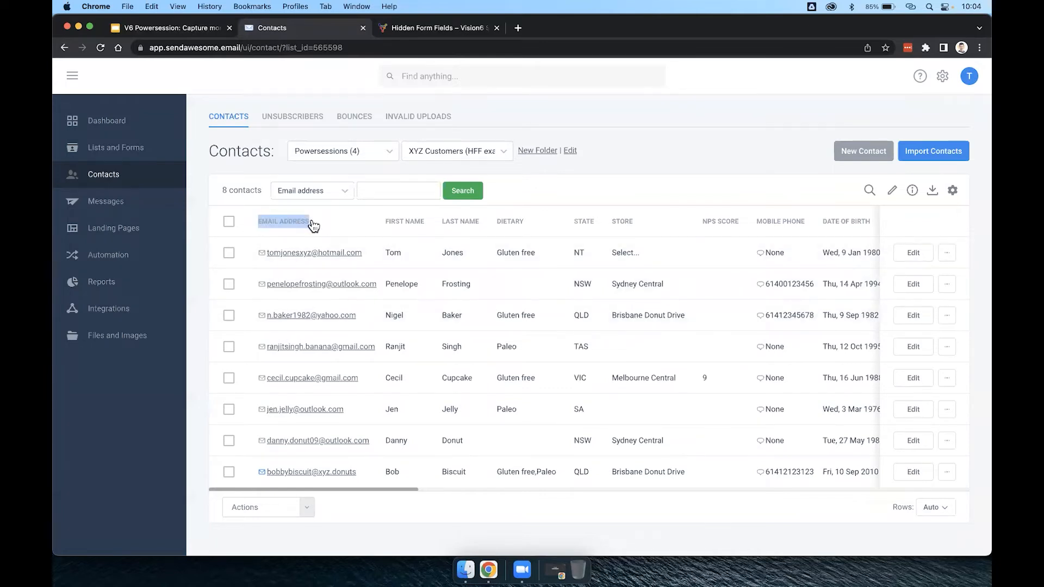
pyautogui.click(315, 225)
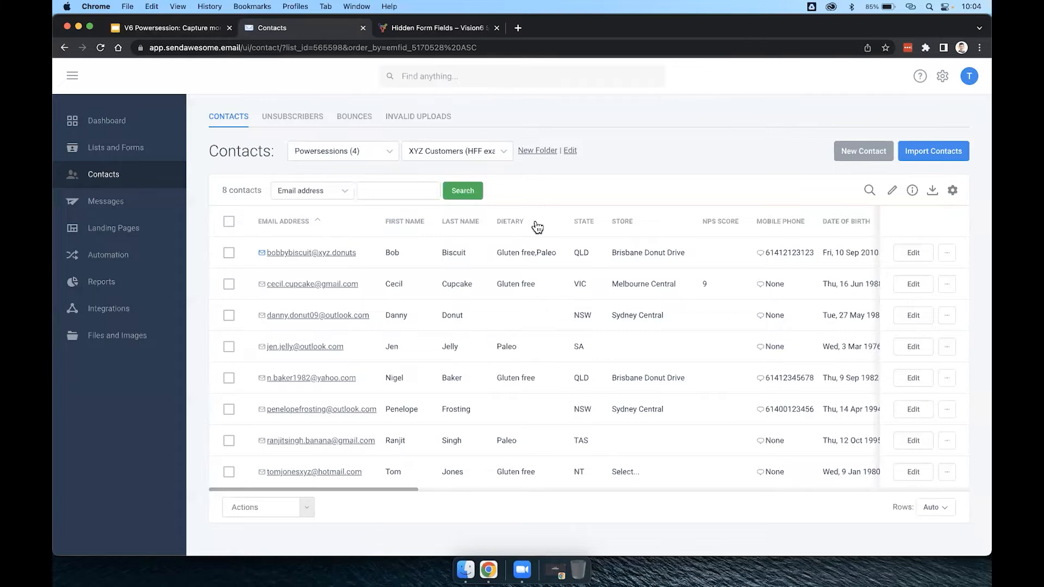
pyautogui.click(499, 223)
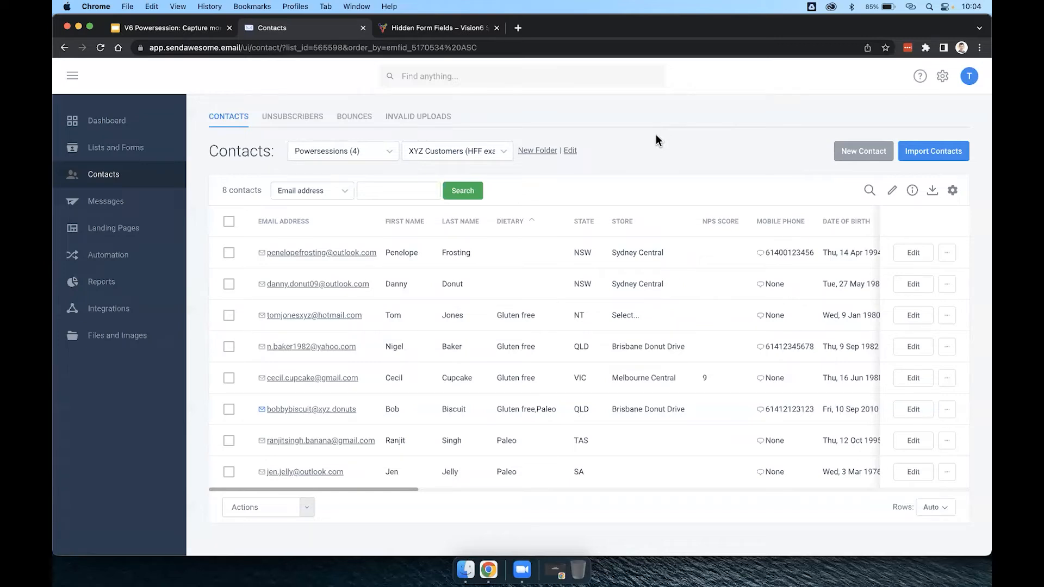
pyautogui.moveTo(570, 224); pyautogui.dragTo(596, 228)
pyautogui.click(595, 227)
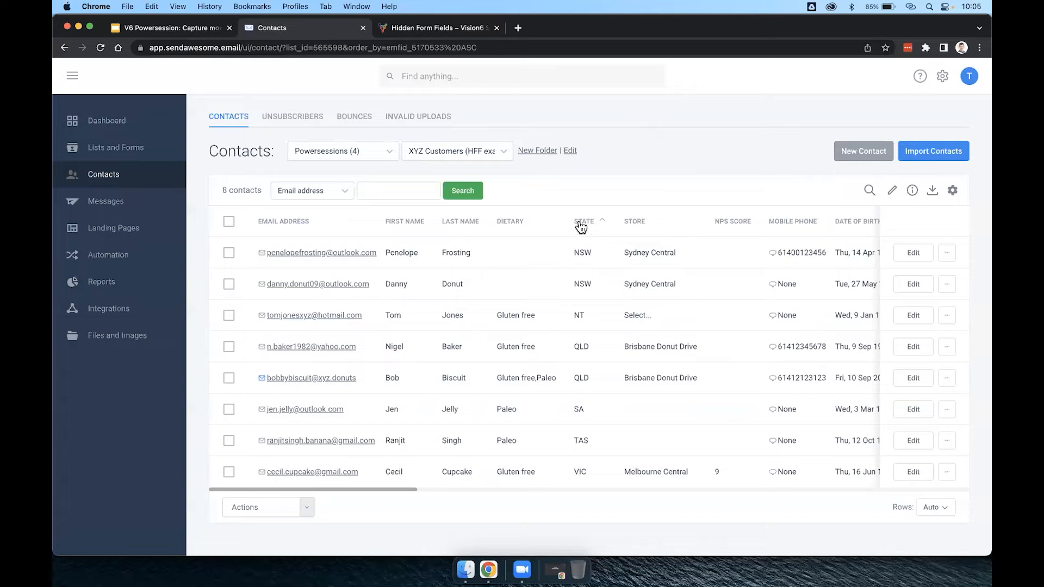
pyautogui.hscroll(5, 720, 314)
pyautogui.hscroll(8, 723, 318)
pyautogui.hscroll(8, 723, 318)
pyautogui.hscroll(8, 723, 318)
pyautogui.hscroll(-5, 723, 318)
pyautogui.hscroll(-10, 723, 319)
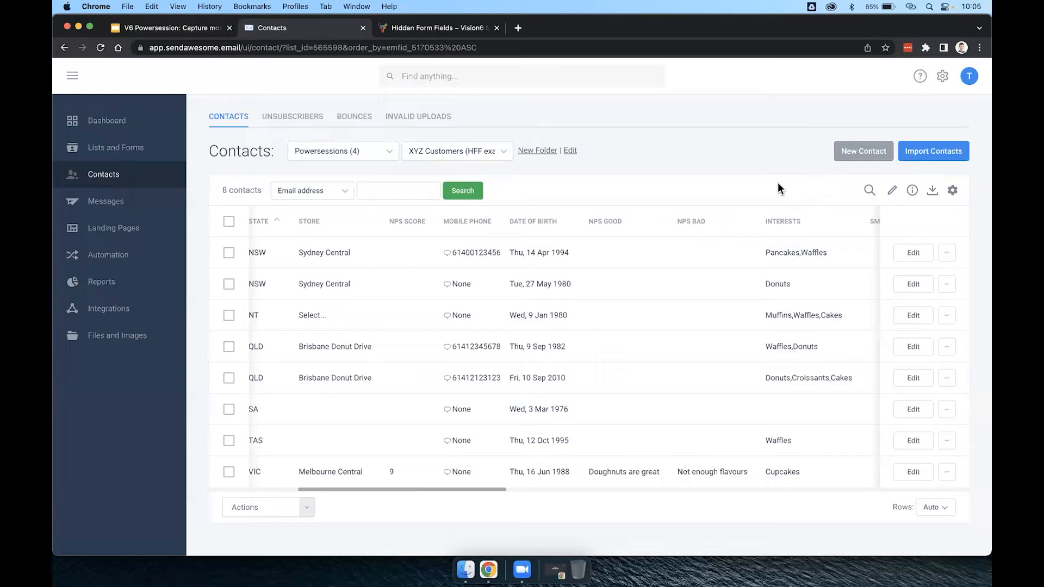
# Open the list's spreadsheet view and add a custom Text Field to it.
pyautogui.click(893, 191)
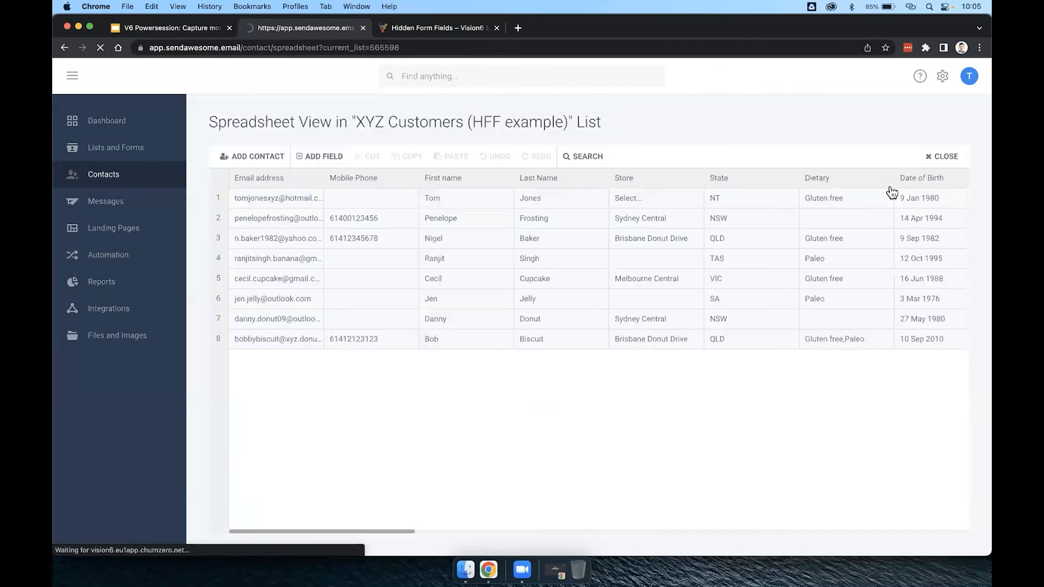
pyautogui.click(320, 157)
pyautogui.scroll(-15, 395, 287)
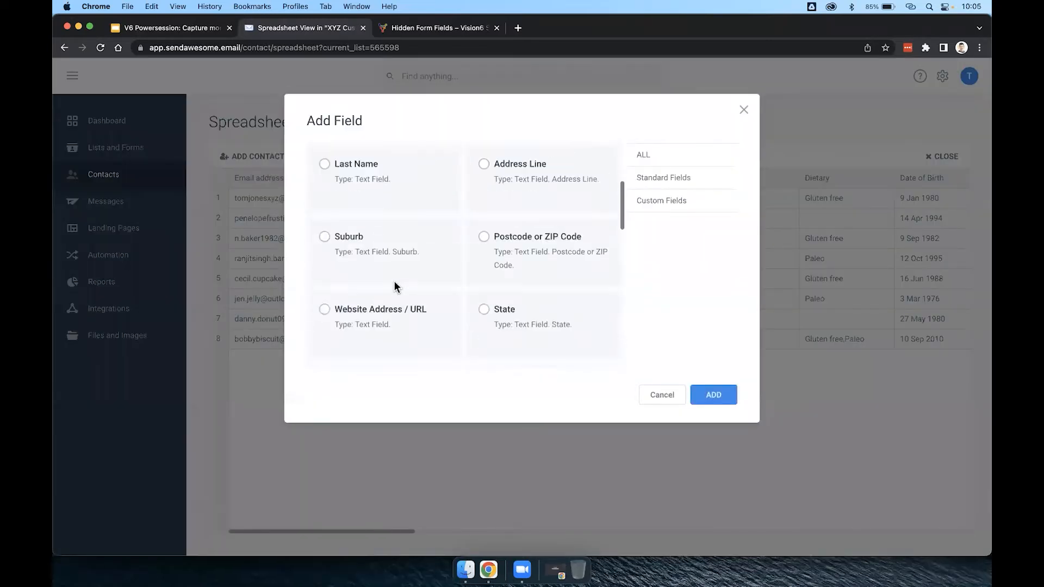
pyautogui.scroll(10, 396, 286)
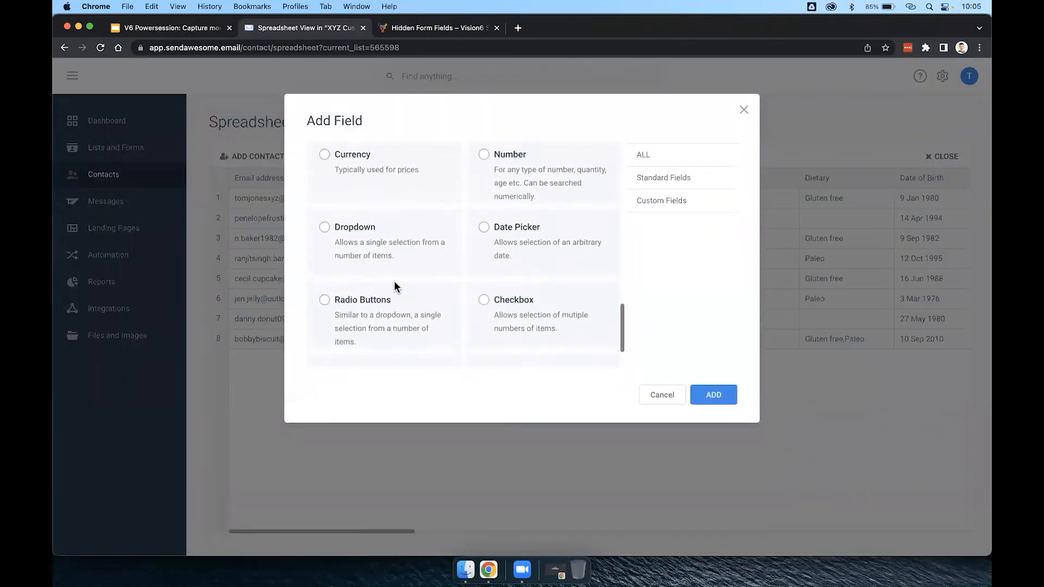
pyautogui.click(324, 253)
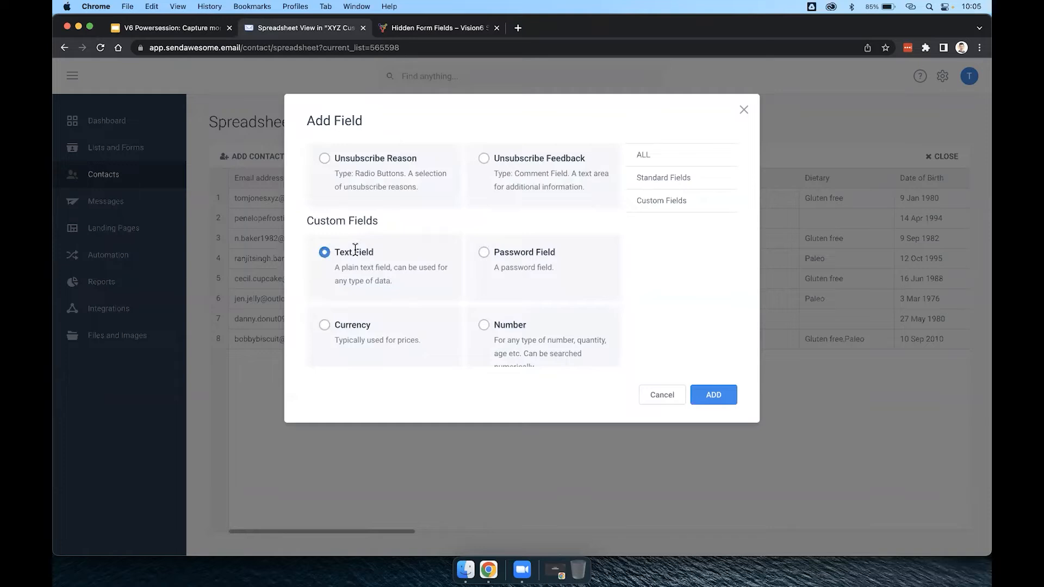
pyautogui.click(709, 393)
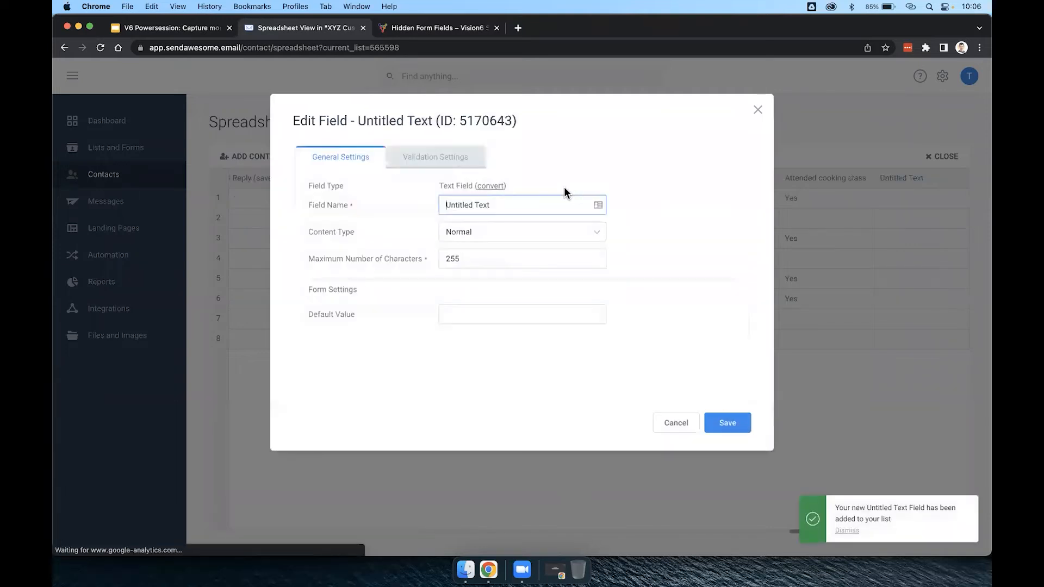
# Name the added text field "Campaign Code", save its settings and close the spreadsheet view.
pyautogui.moveTo(497, 204); pyautogui.dragTo(441, 202)
pyautogui.write('Campaign Code')
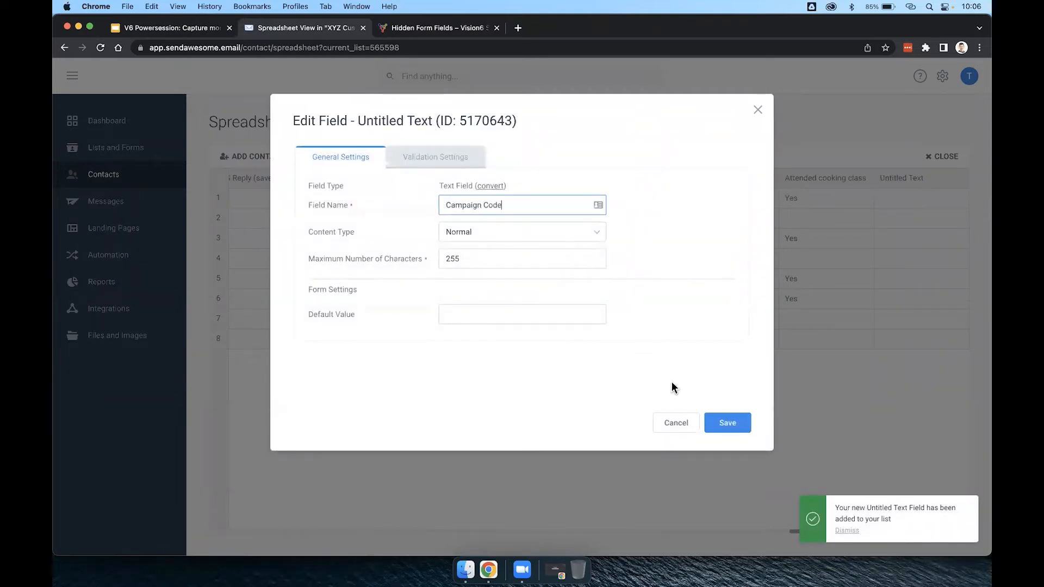
pyautogui.click(724, 424)
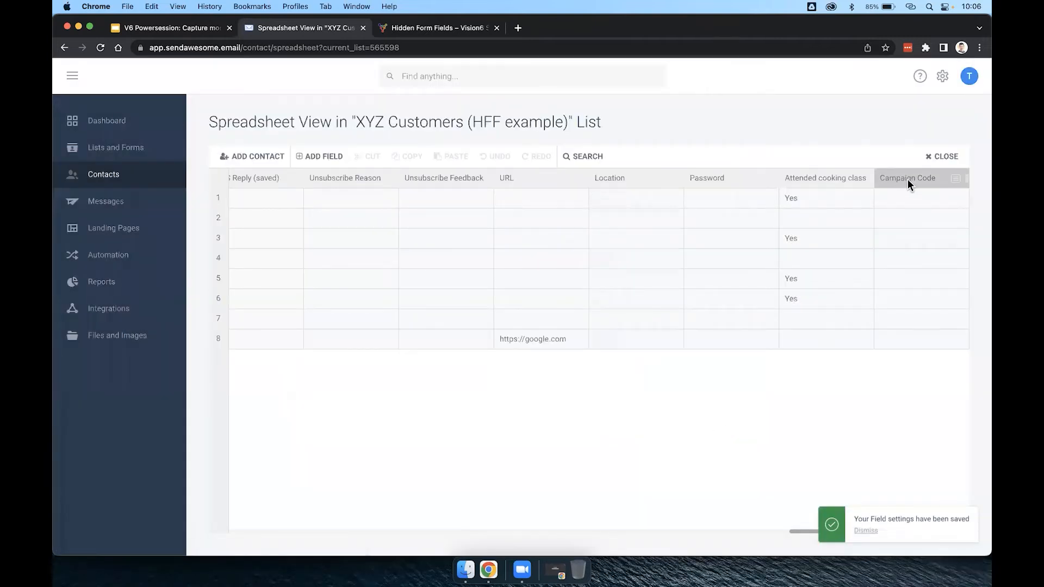
pyautogui.click(943, 161)
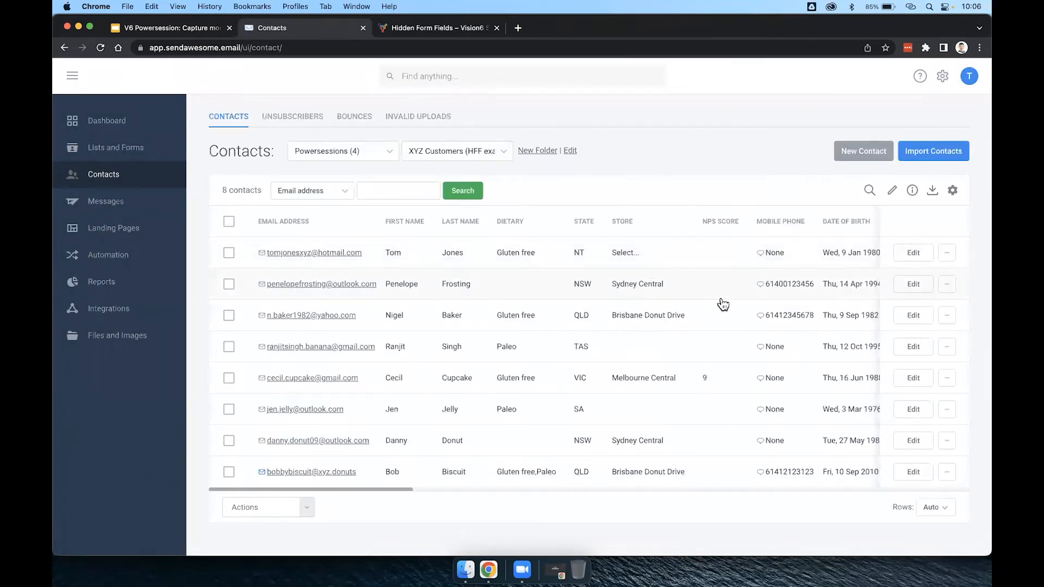
# Reorder the contact table's columns so that Campaign Code comes directly after State, and apply the column settings.
pyautogui.hscroll(10, 722, 303)
pyautogui.hscroll(10, 722, 304)
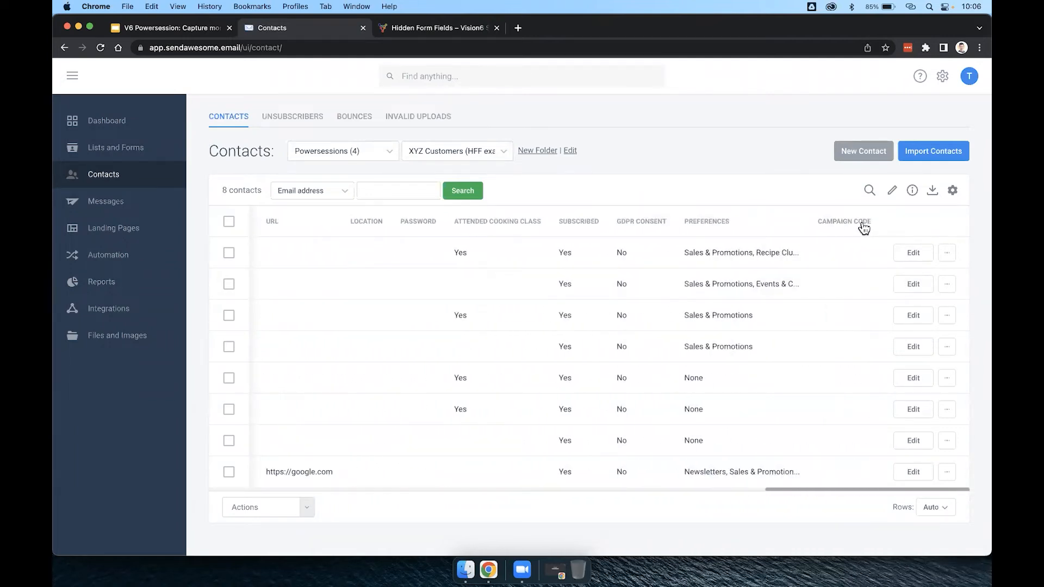
pyautogui.click(953, 190)
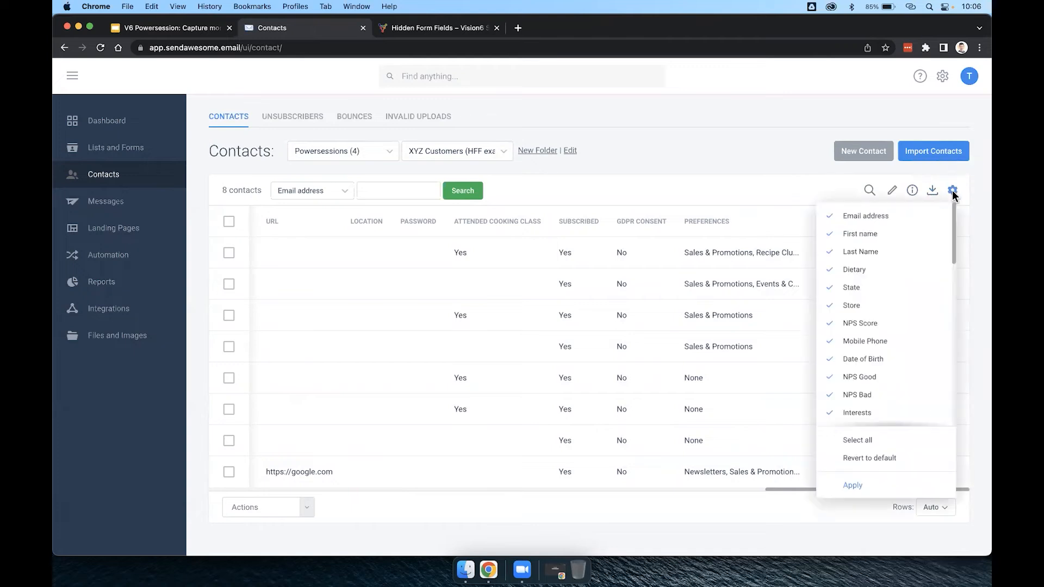
pyautogui.scroll(-10, 877, 354)
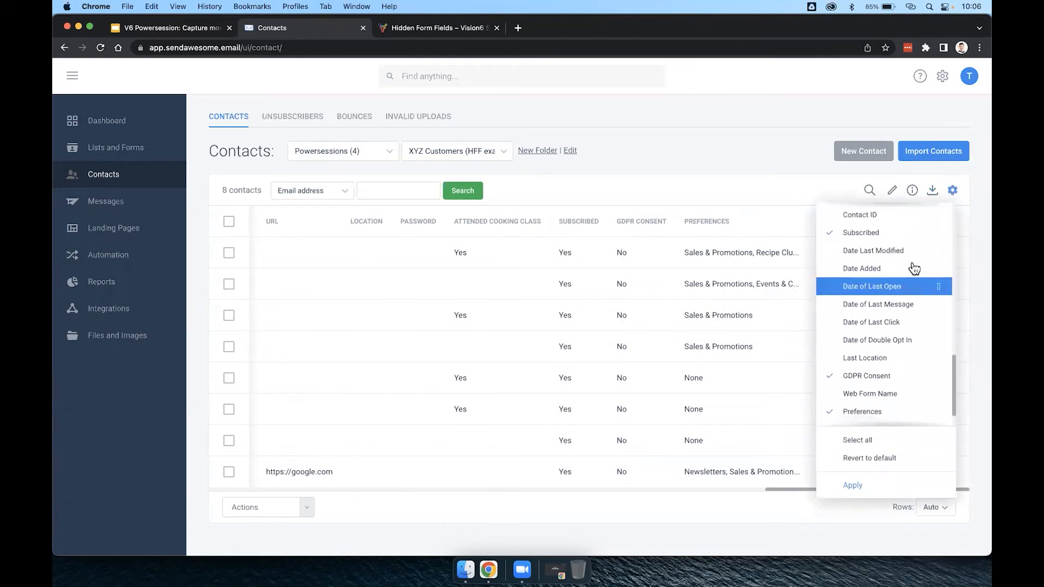
pyautogui.click(954, 192)
pyautogui.click(955, 192)
pyautogui.scroll(-2, 882, 320)
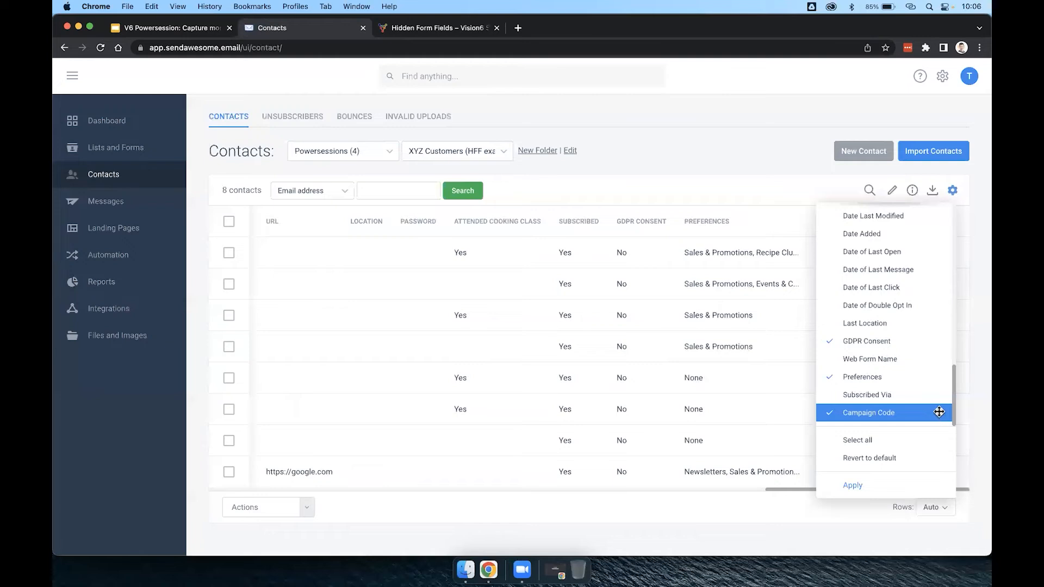
pyautogui.moveTo(940, 412); pyautogui.dragTo(937, 301)
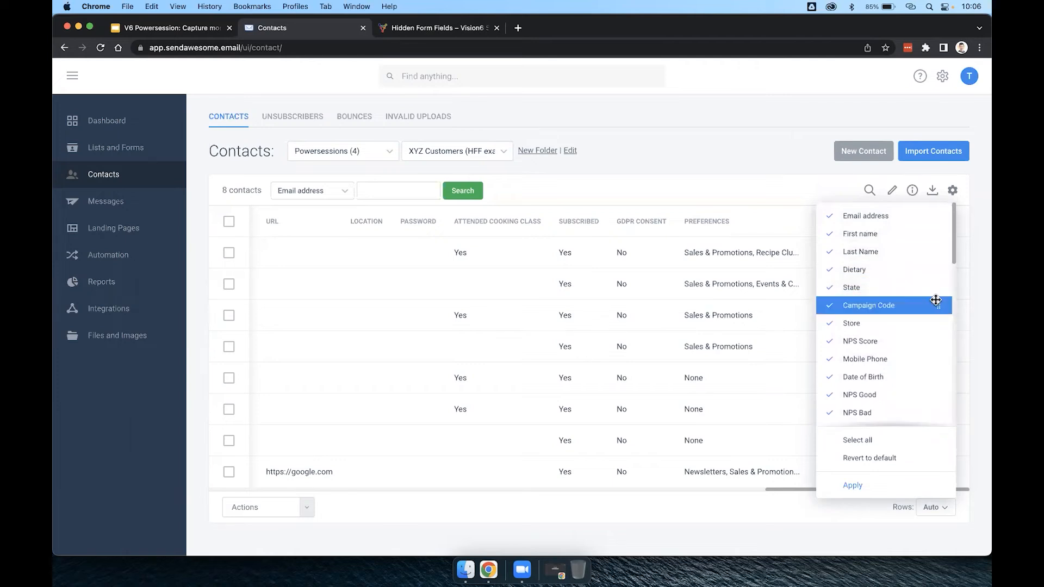
pyautogui.click(853, 486)
# Check the positions of the State and Campaign Code columns in the contact table.
pyautogui.hscroll(10, 645, 401)
pyautogui.hscroll(-10, 646, 402)
pyautogui.hscroll(-3, 646, 402)
pyautogui.hscroll(-3, 555, 280)
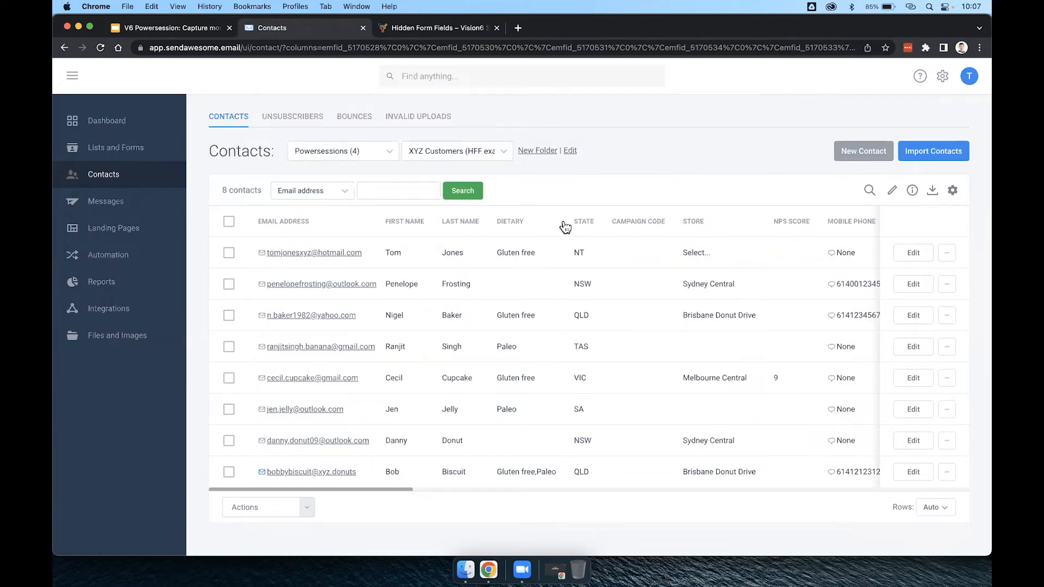
pyautogui.moveTo(566, 227); pyautogui.dragTo(671, 228)
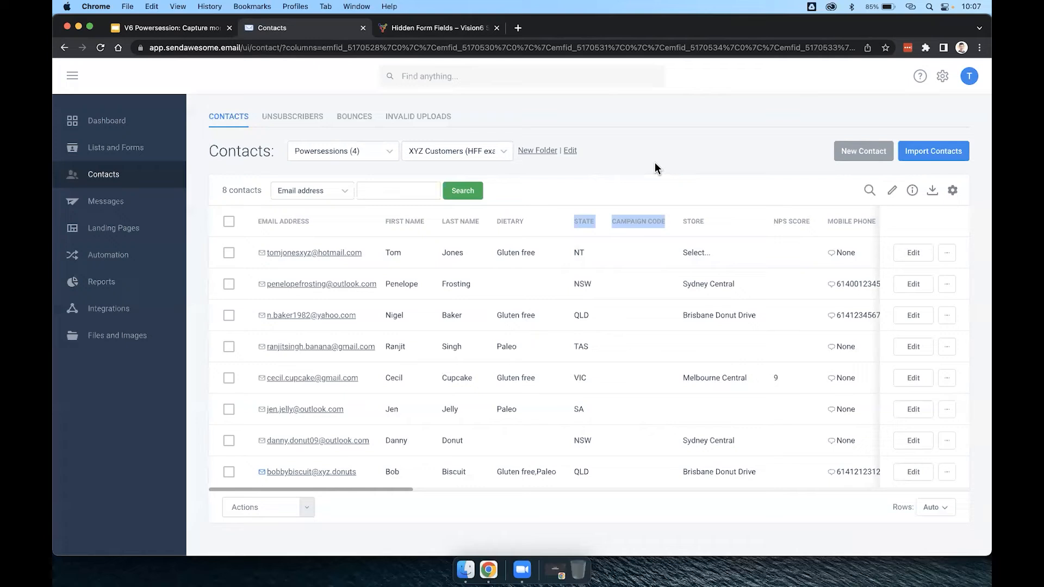
pyautogui.click(604, 201)
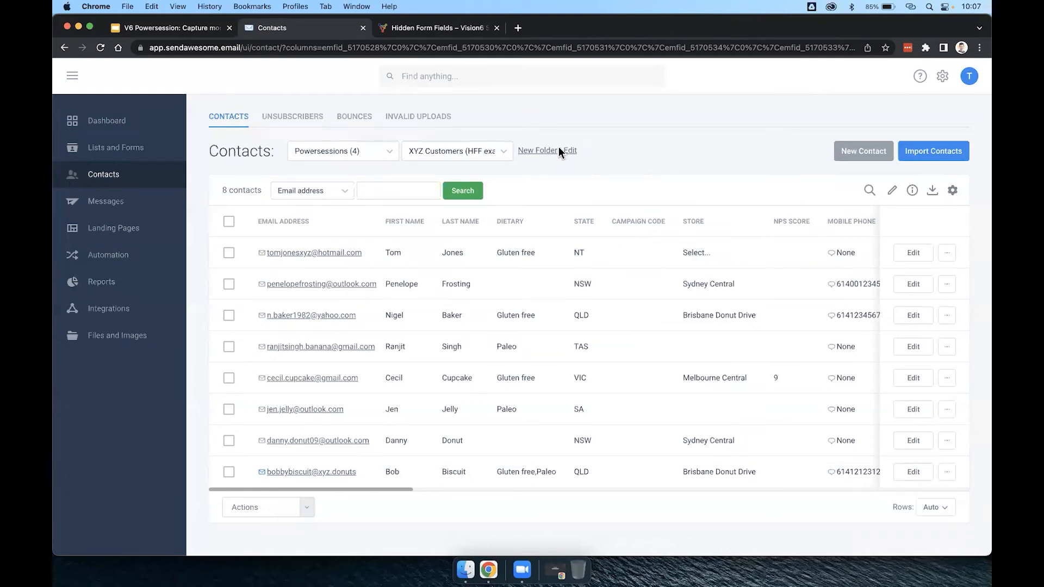
# Open the "XYZ Customers (HFF example)" form designer and copy the direct URL of the Subscribe web form.
pyautogui.click(140, 158)
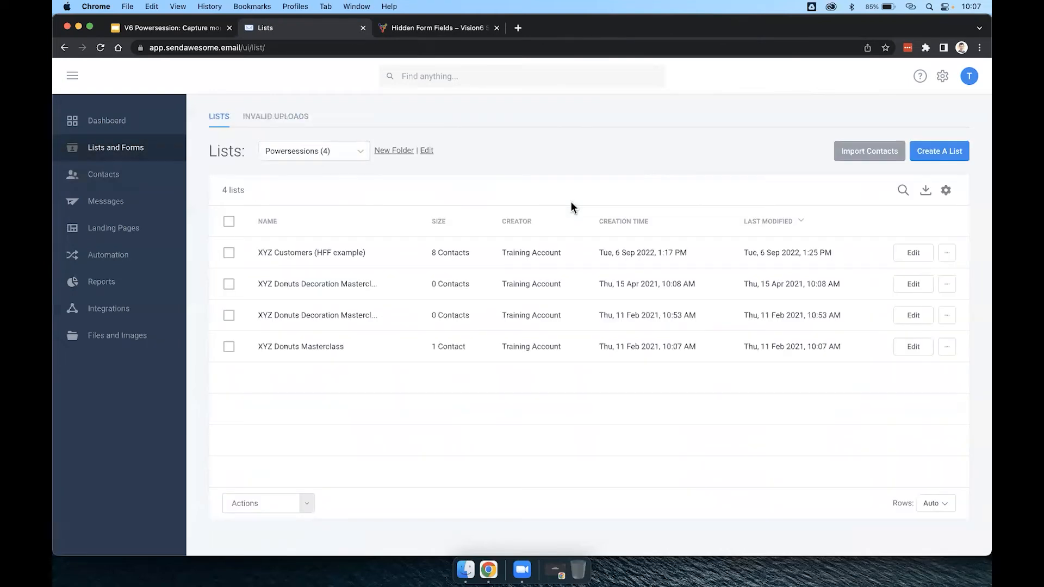
pyautogui.click(322, 254)
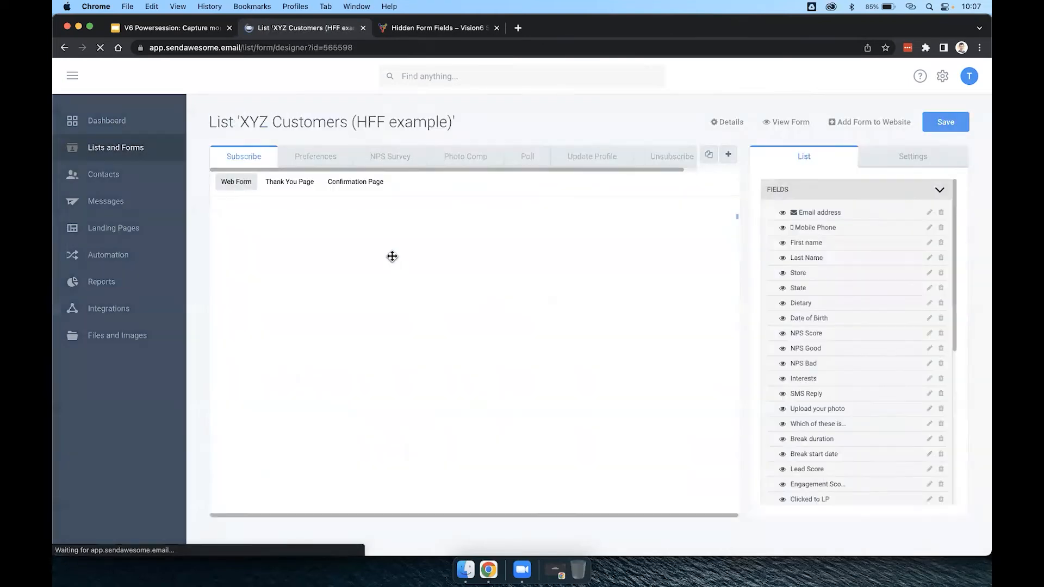
pyautogui.click(861, 124)
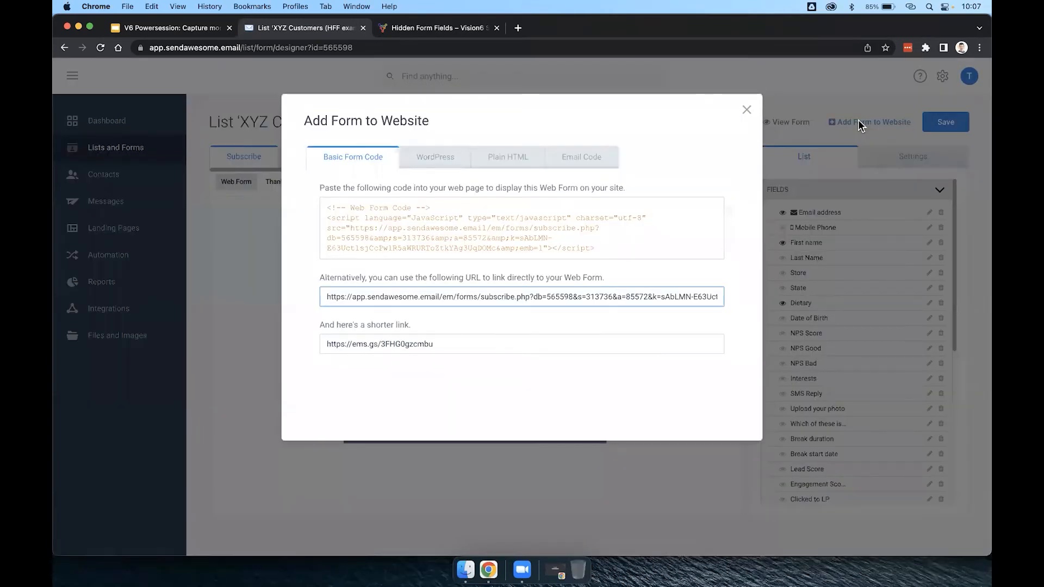
pyautogui.moveTo(328, 299); pyautogui.dragTo(743, 299)
pyautogui.press('super+c')
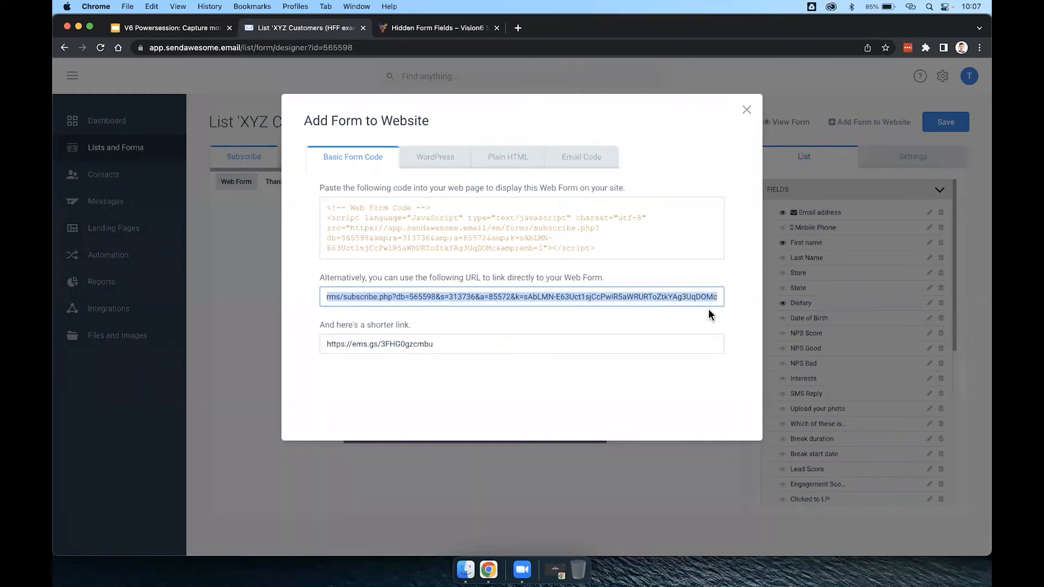
pyautogui.click(747, 109)
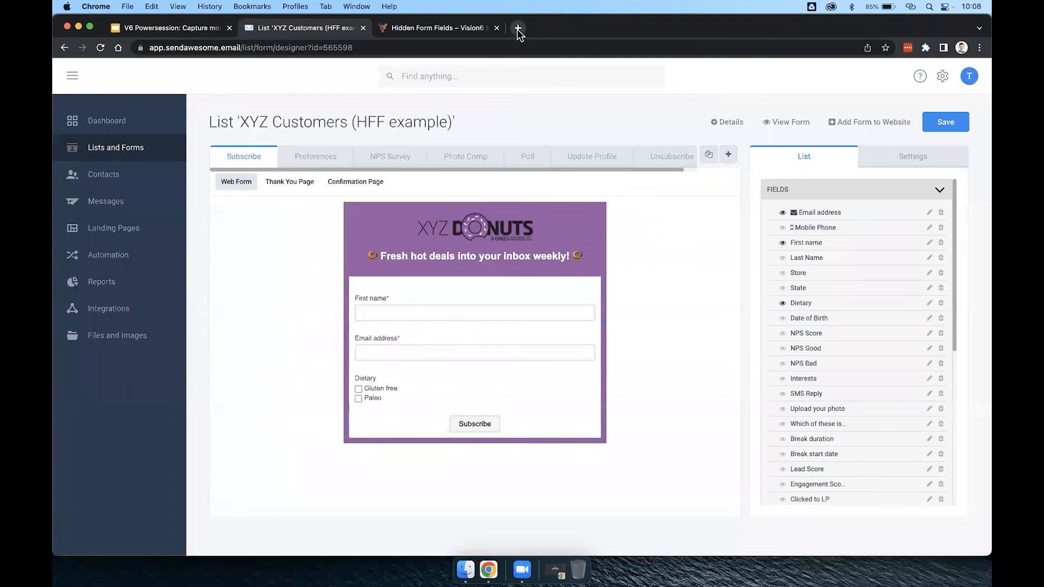
# Load the copied web form URL in a new browser tab.
pyautogui.click(517, 29)
pyautogui.press('super+v')
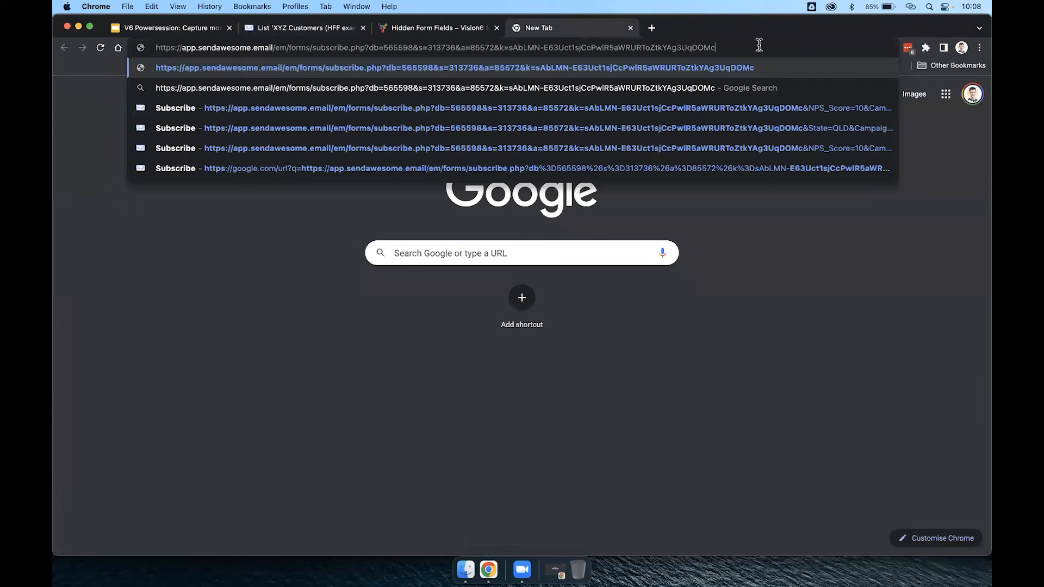
pyautogui.press('Return')
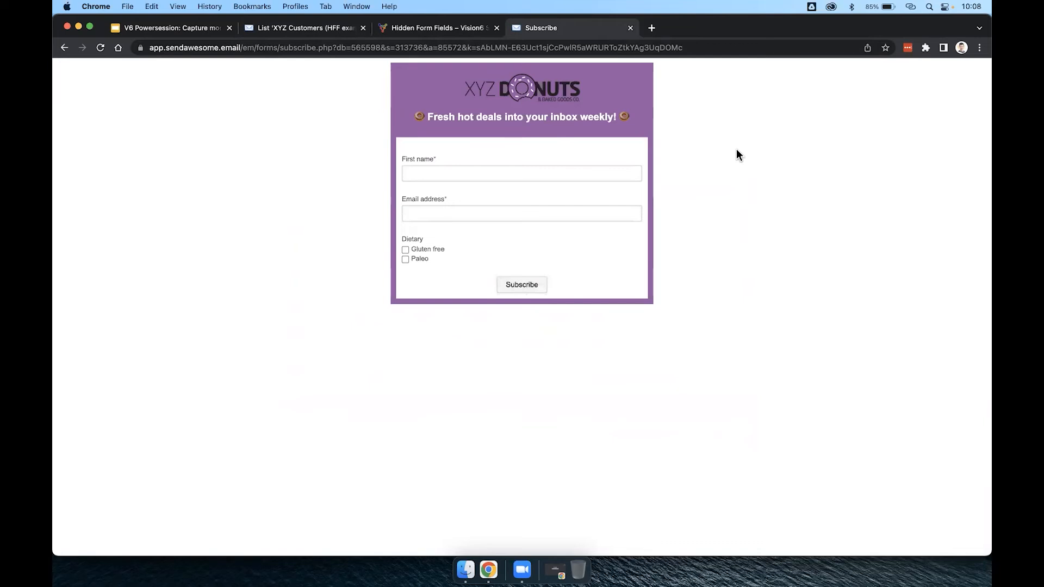
# Append the hidden field parameter "&State=VIC" to the end of the web form's URL.
pyautogui.click(733, 48)
pyautogui.click(734, 47)
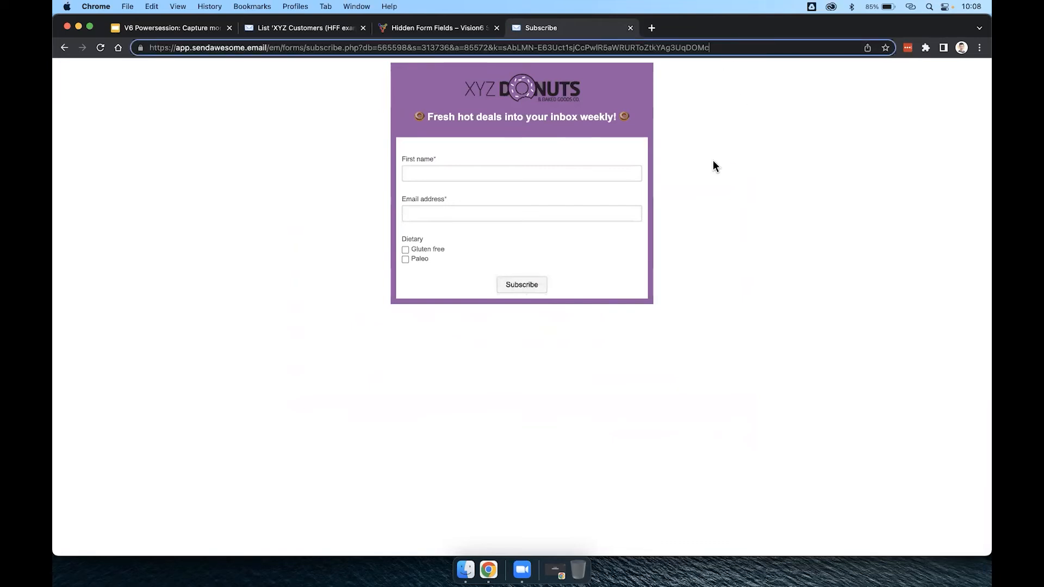
pyautogui.write('&')
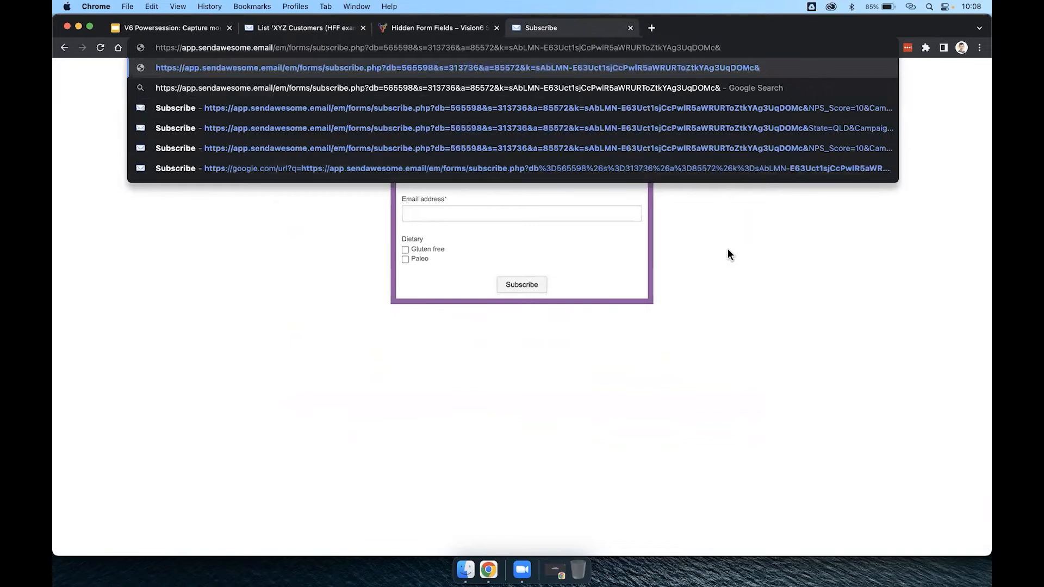
pyautogui.write('State=')
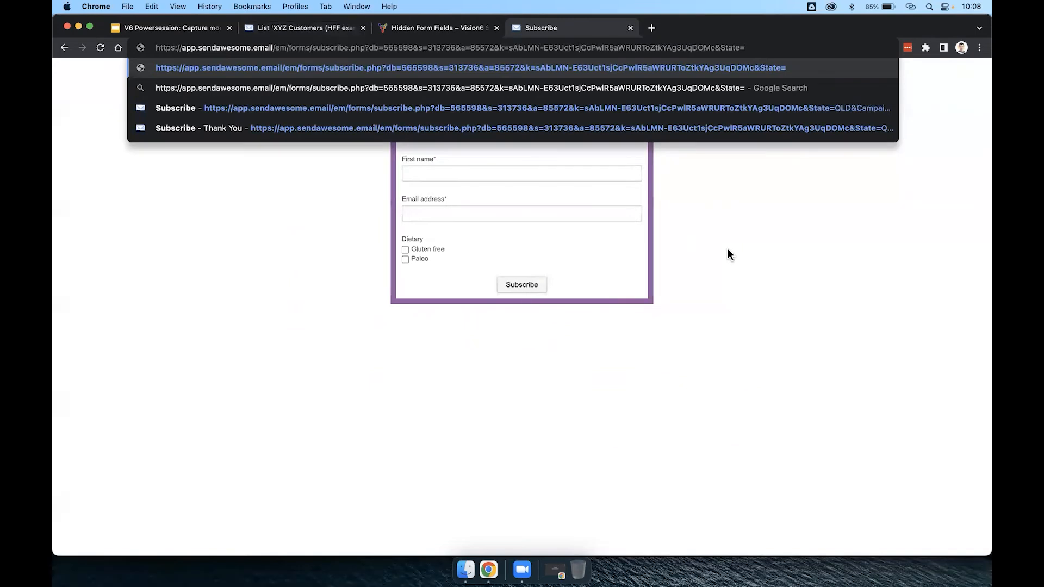
pyautogui.write('VIC')
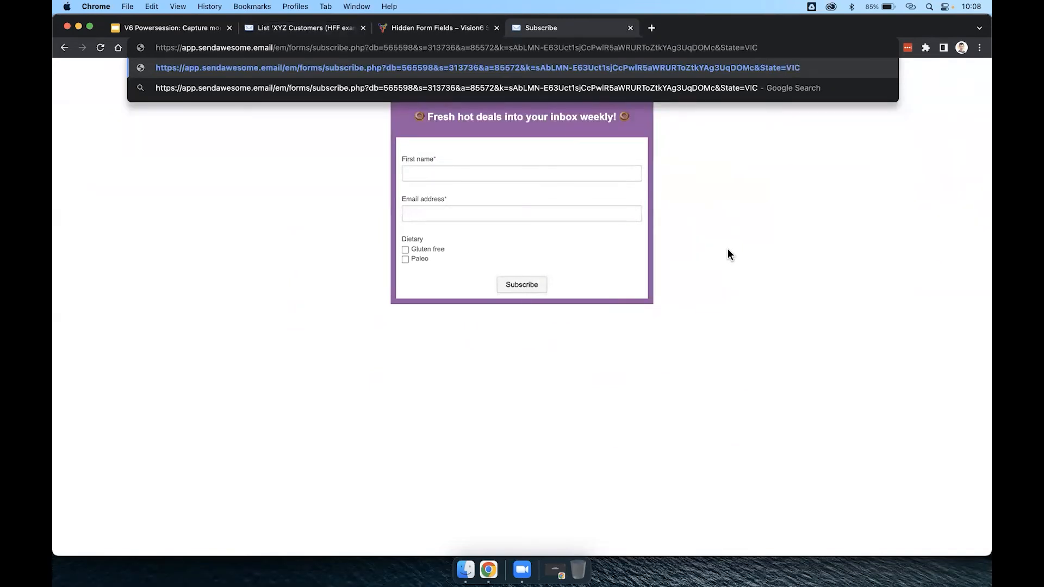
# Append the parameter "&Campaign_code=GoogleAds" after the State parameter in the Subscribe form's URL.
pyautogui.press('Return')
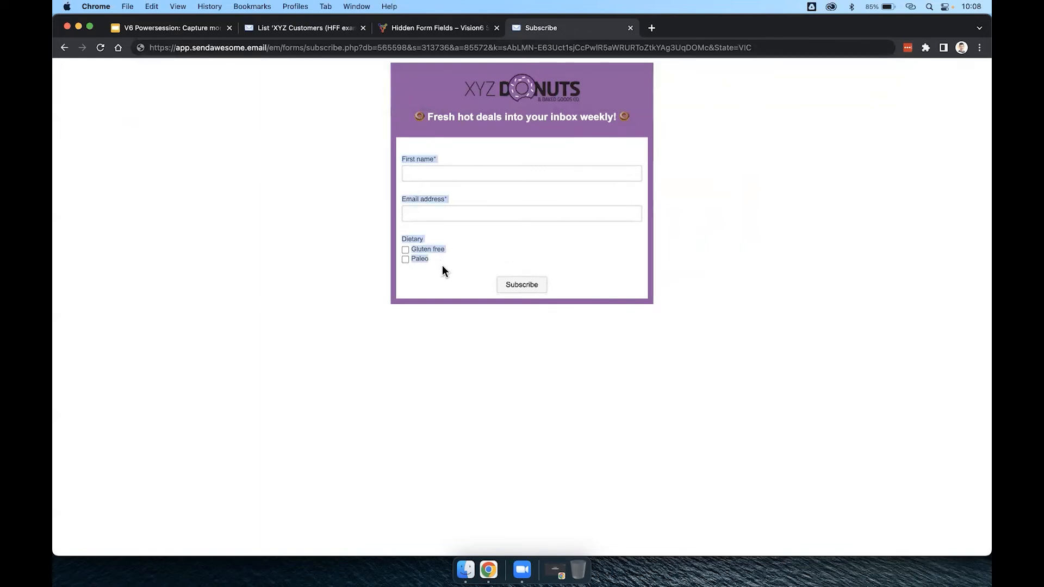
pyautogui.click(736, 49)
pyautogui.click(746, 48)
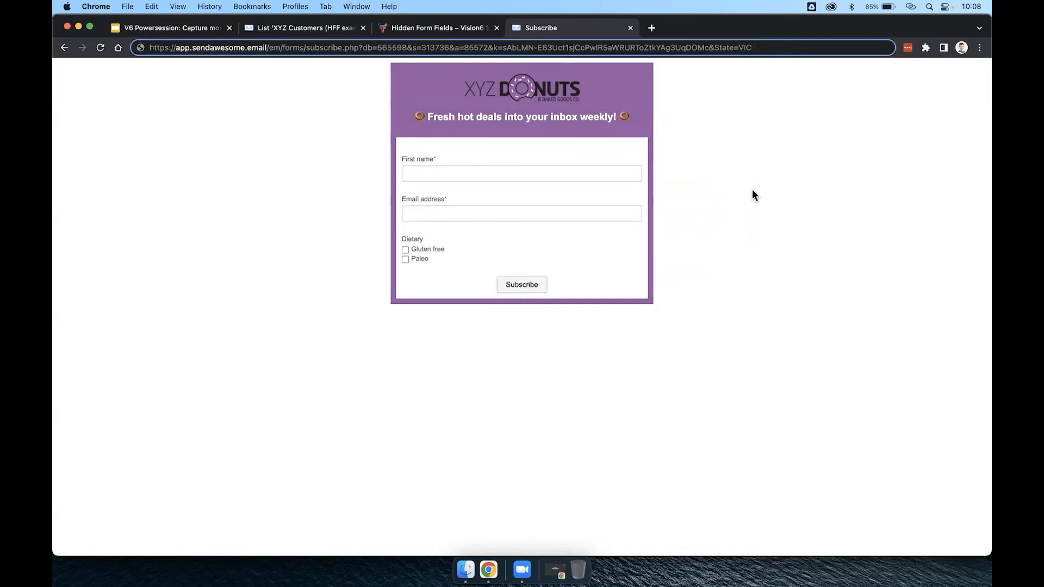
pyautogui.write('&Cam')
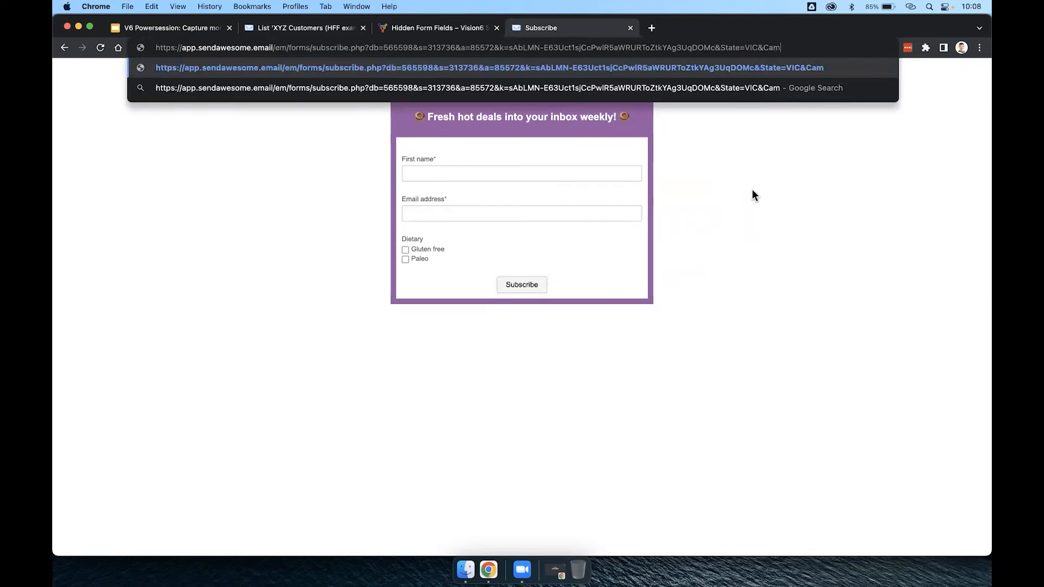
pyautogui.write('paign_')
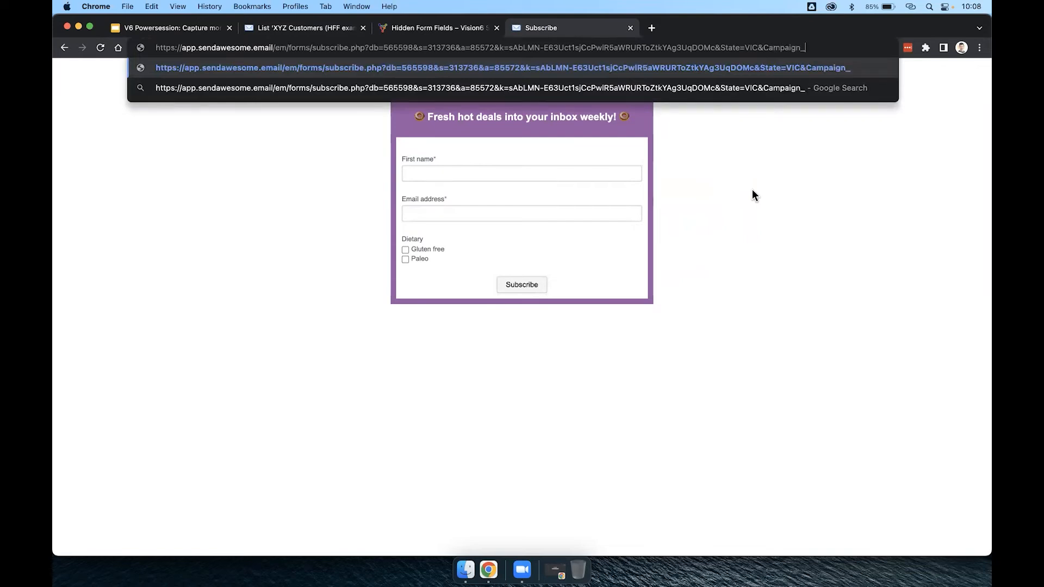
pyautogui.write('code=Goog')
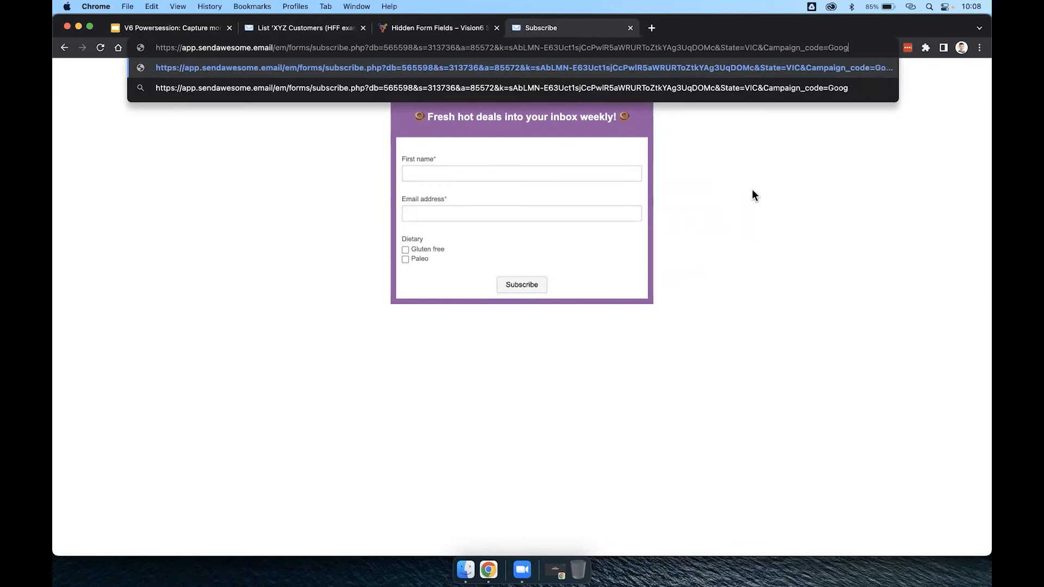
pyautogui.write('leAds')
pyautogui.press('super+a')
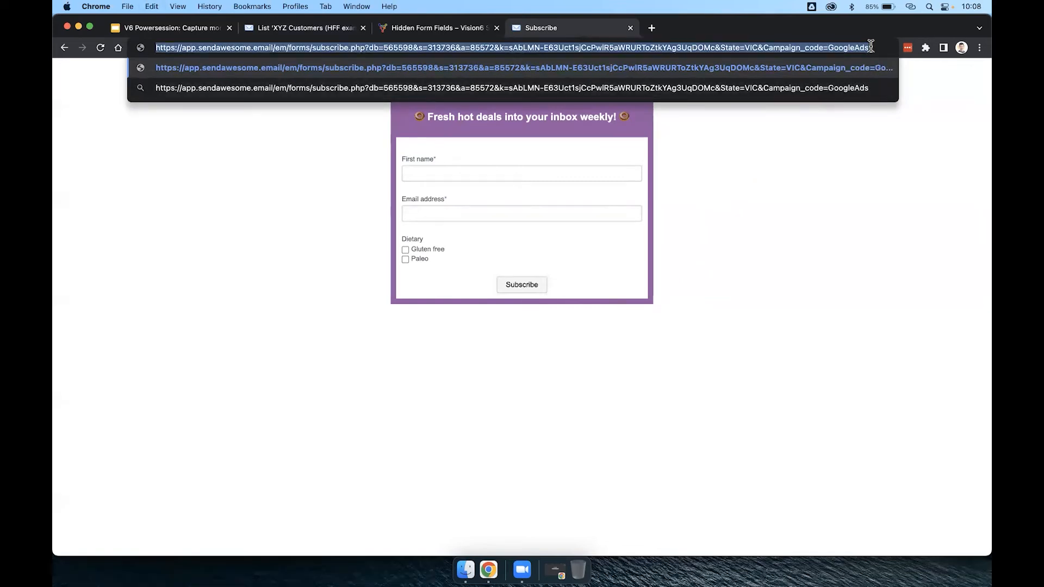
pyautogui.press('Return')
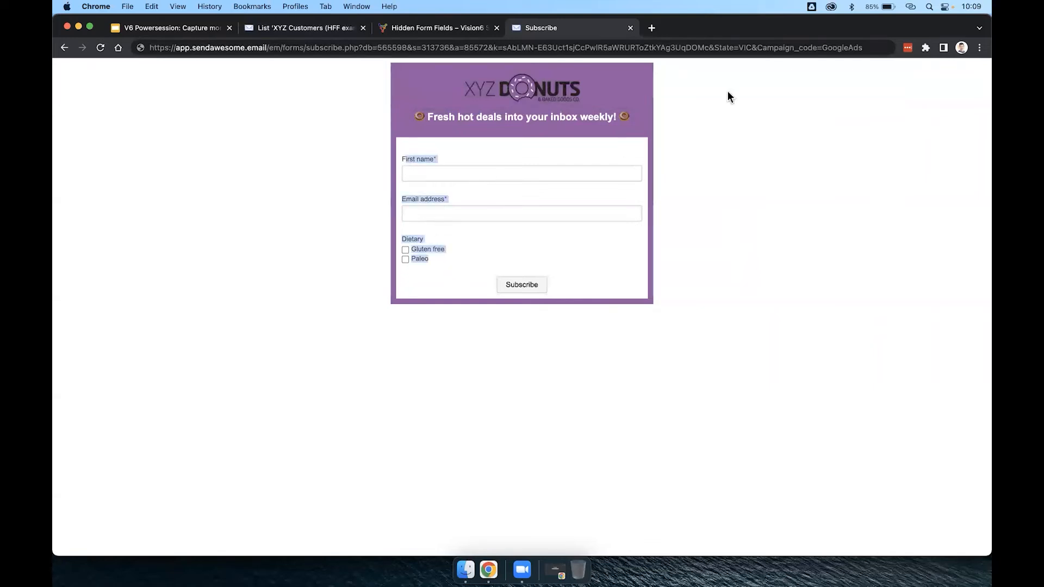
# Examine the State and Campaign_code parameter names and values in the form's URL.
pyautogui.click(746, 47)
pyautogui.click(741, 48)
pyautogui.doubleClick(744, 47)
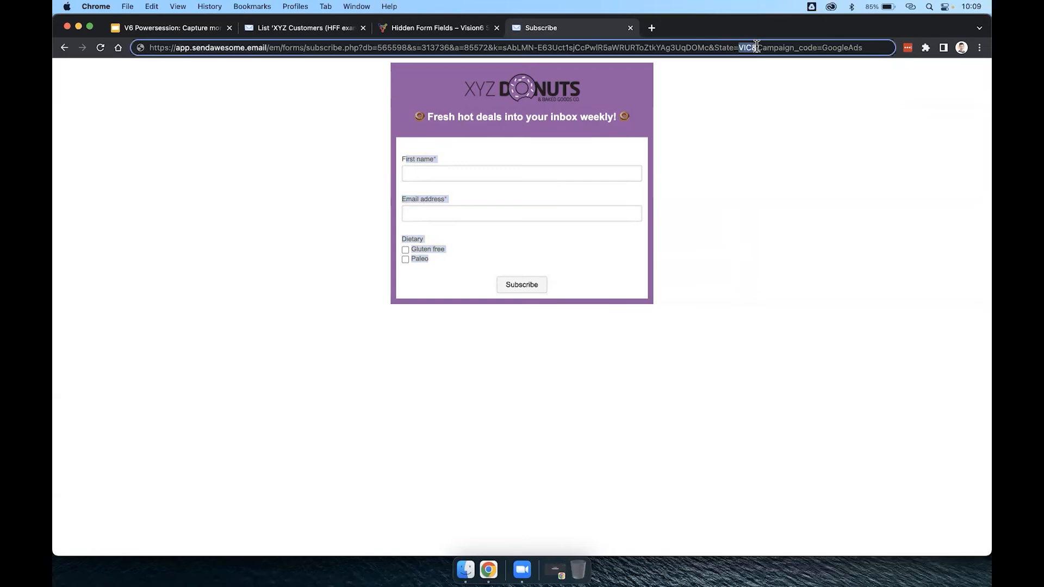
pyautogui.click(719, 48)
pyautogui.moveTo(822, 47); pyautogui.dragTo(873, 47)
pyautogui.moveTo(757, 47); pyautogui.dragTo(816, 48)
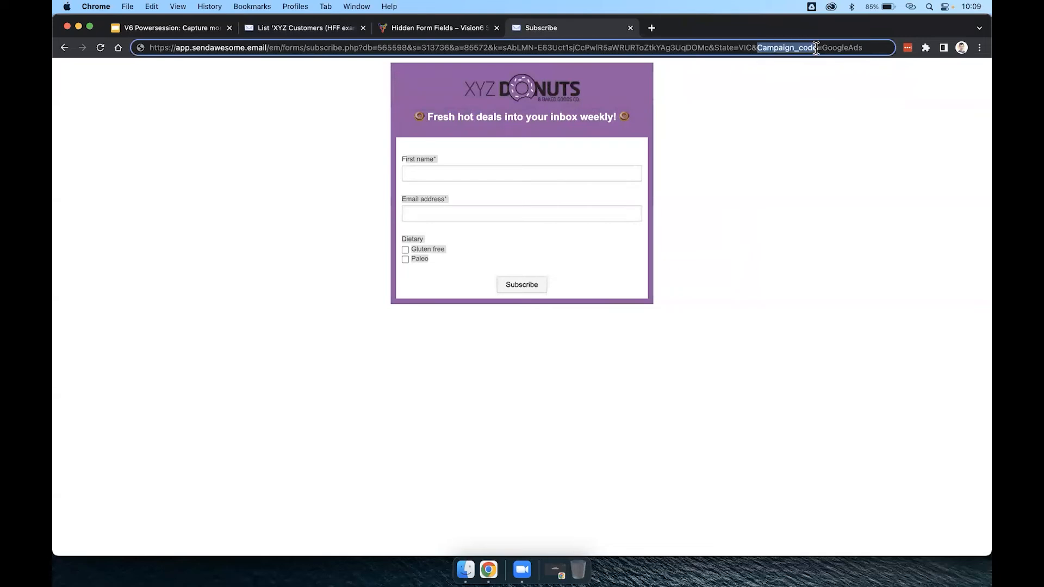
pyautogui.click(772, 87)
# Check how the Campaign Code field is named in the XYZ Customers list's form designer.
pyautogui.click(320, 31)
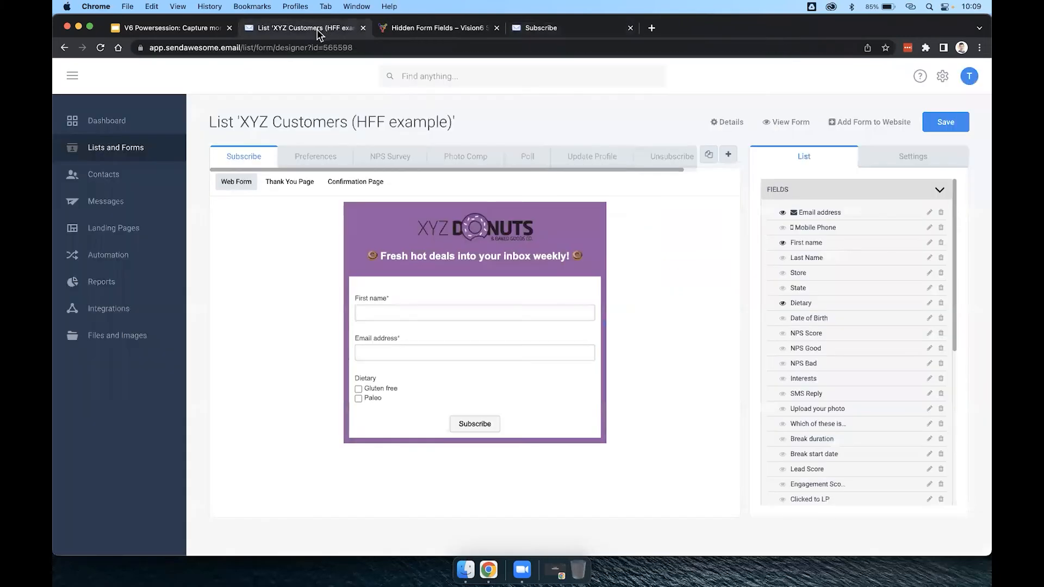
pyautogui.scroll(-2, 781, 265)
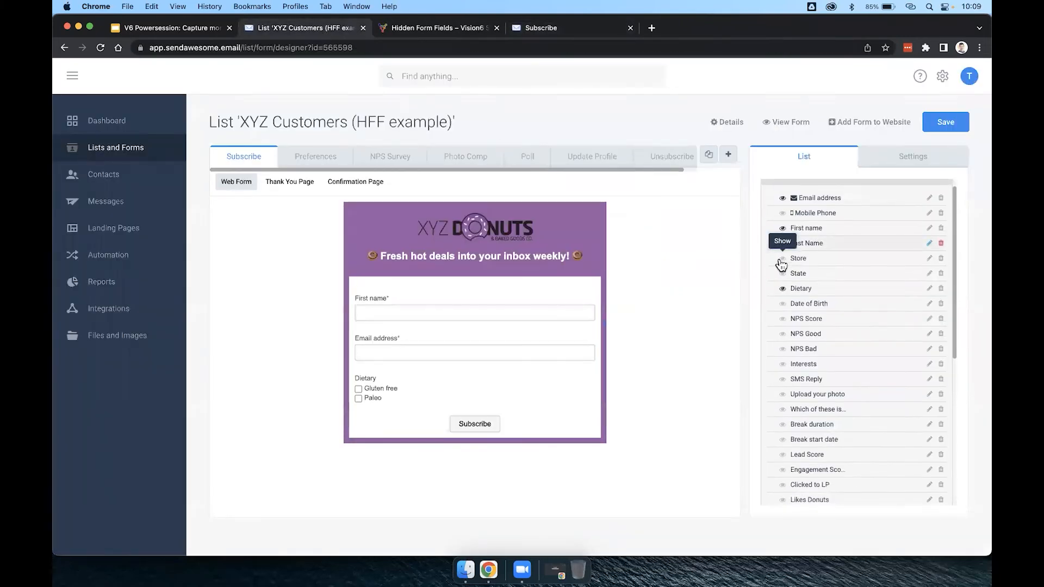
pyautogui.scroll(-5, 805, 266)
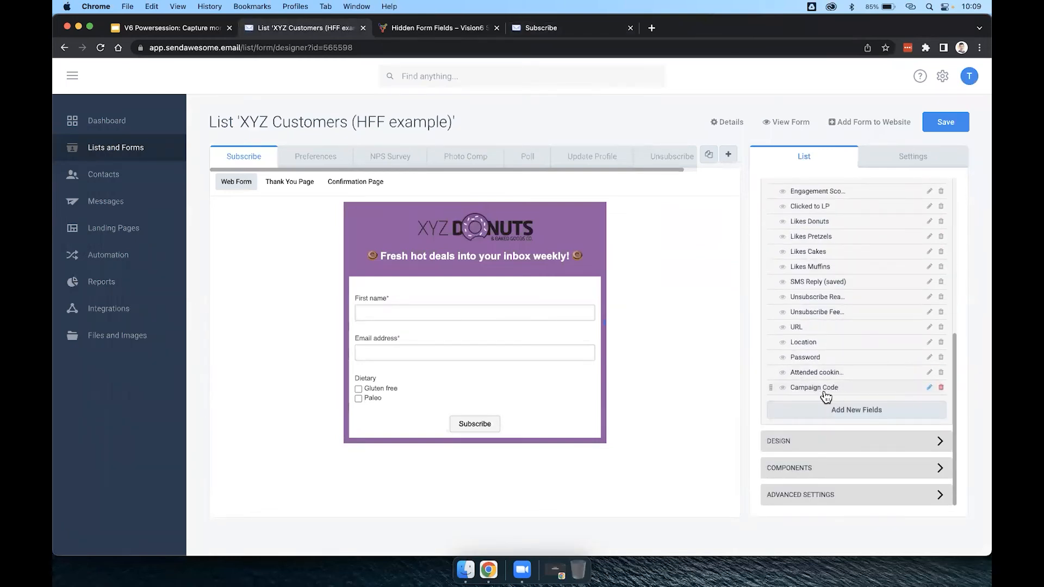
# Use an underscore instead of a space in the URL's Campaign_code parameter and load the Subscribe form with both hidden field parameters.
pyautogui.click(535, 28)
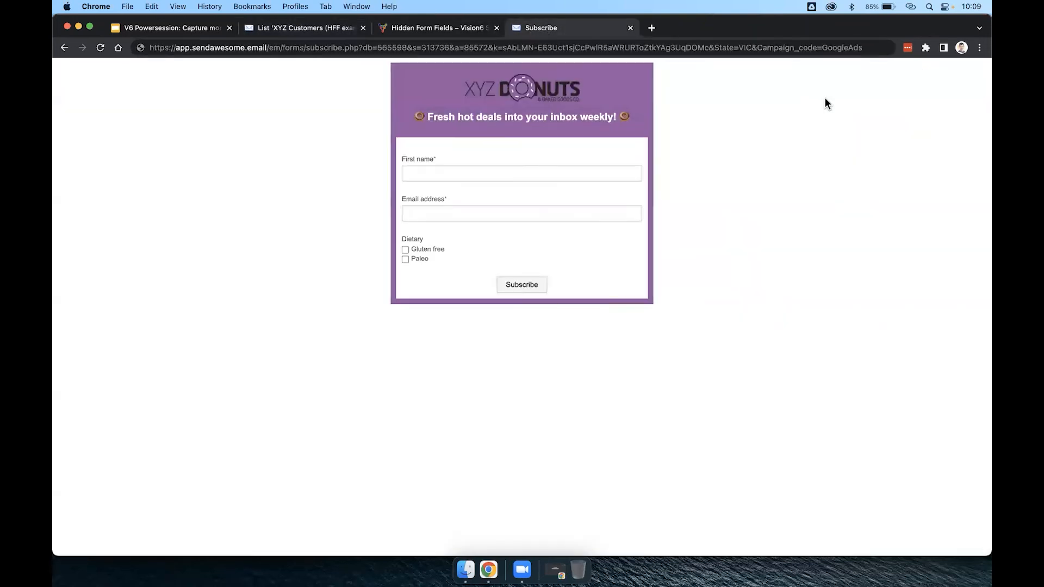
pyautogui.click(796, 48)
pyautogui.click(796, 48)
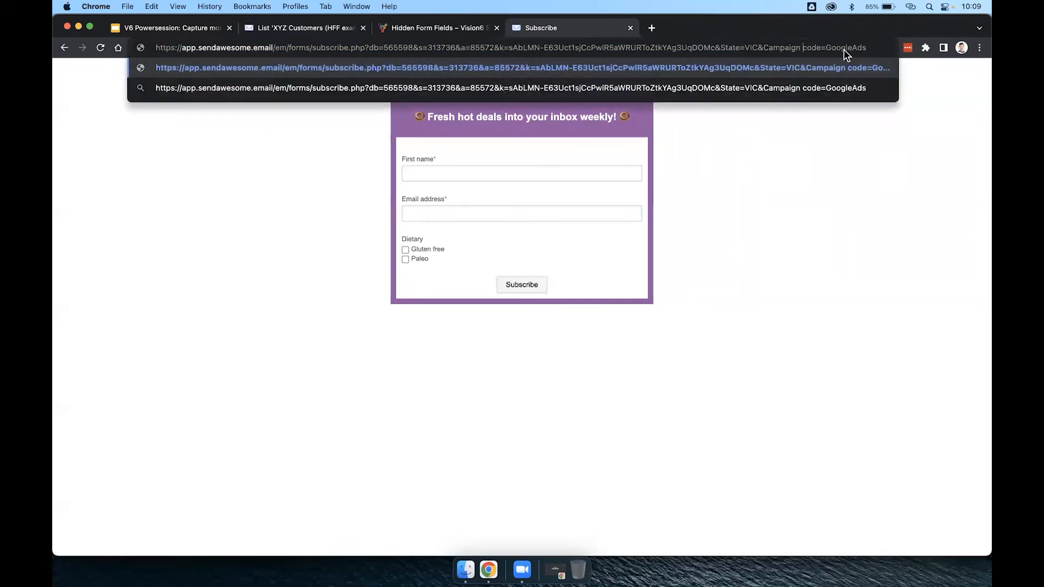
pyautogui.press('BackSpace')
pyautogui.write('_')
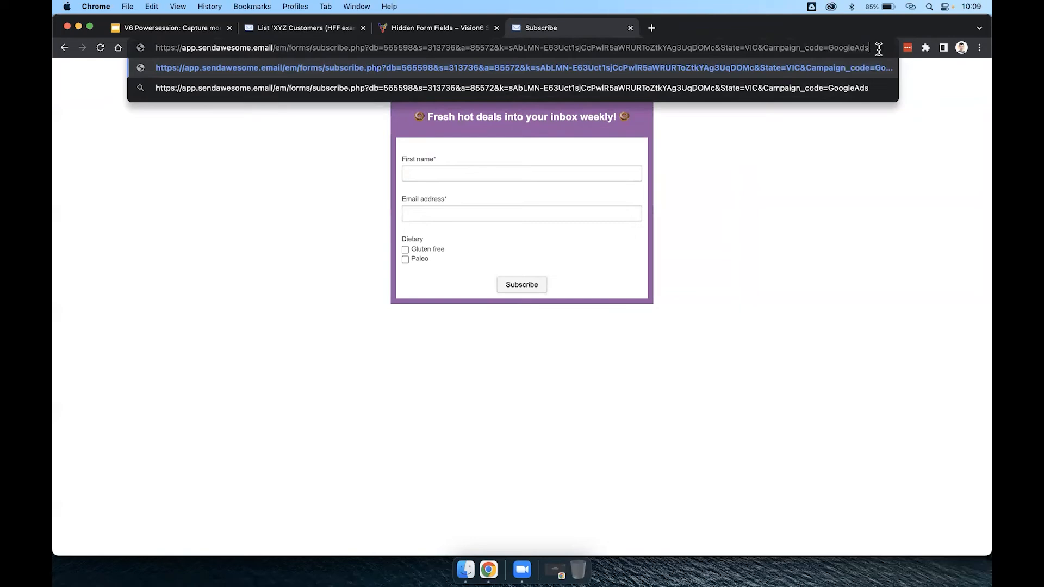
pyautogui.press('super+a')
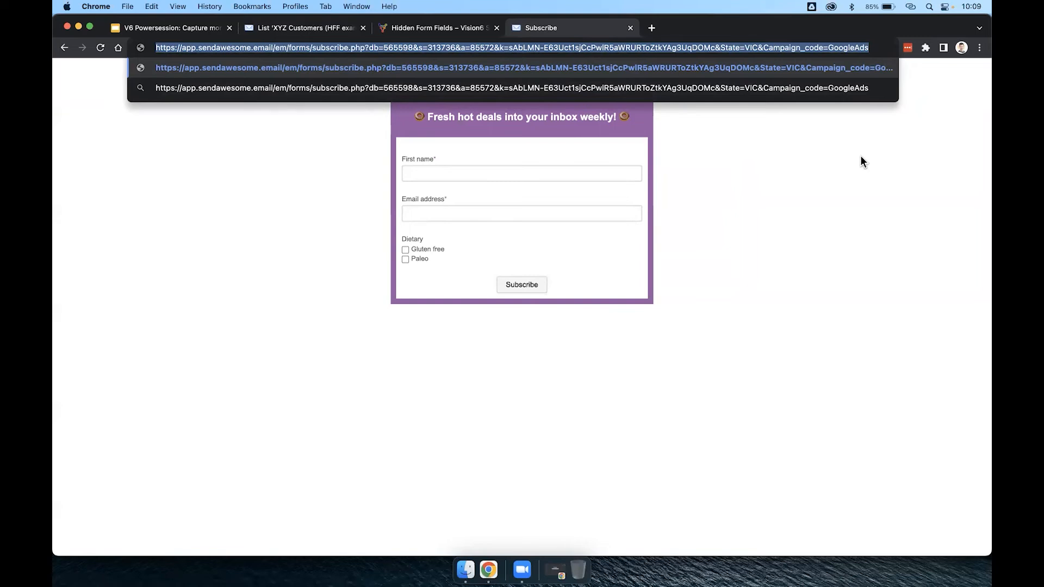
pyautogui.press('Return')
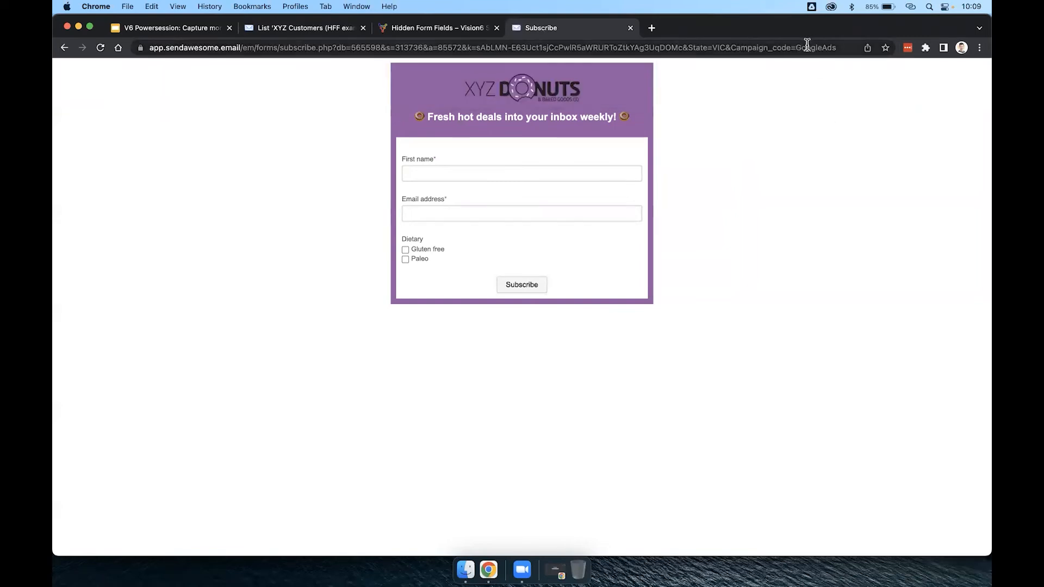
pyautogui.click(807, 48)
pyautogui.press('Return')
# Submit the Subscribe form with first name "V6 Powersession", a test email address and the Gluten free dietary option.
pyautogui.click(497, 174)
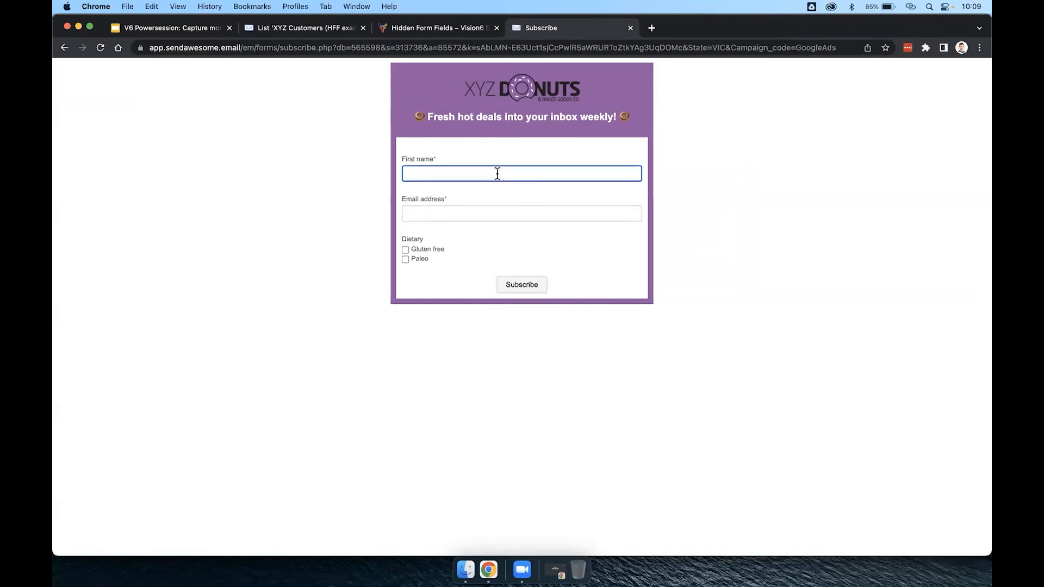
pyautogui.write('V6 Powersession')
pyautogui.press('Tab')
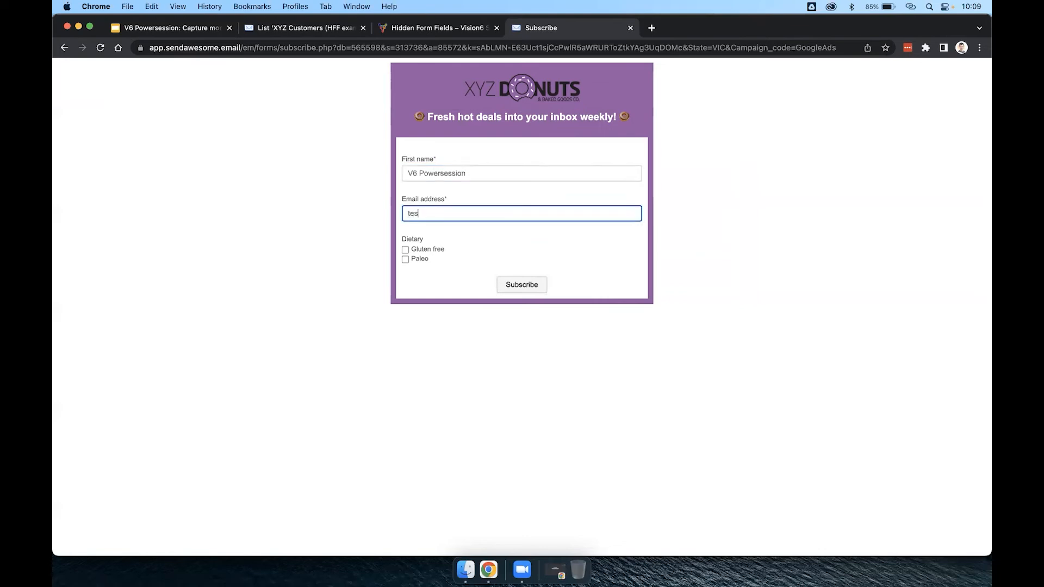
pyautogui.click(428, 247)
pyautogui.click(505, 286)
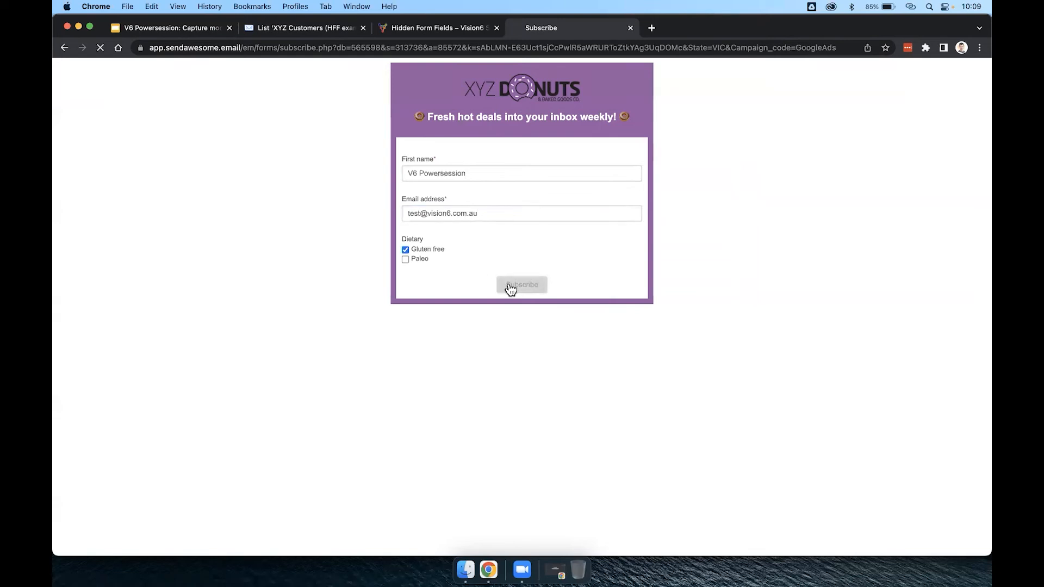
# Open the list's contacts and examine the new V6 Powersession contact's Dietary, State and Campaign Code values.
pyautogui.click(289, 30)
pyautogui.click(101, 175)
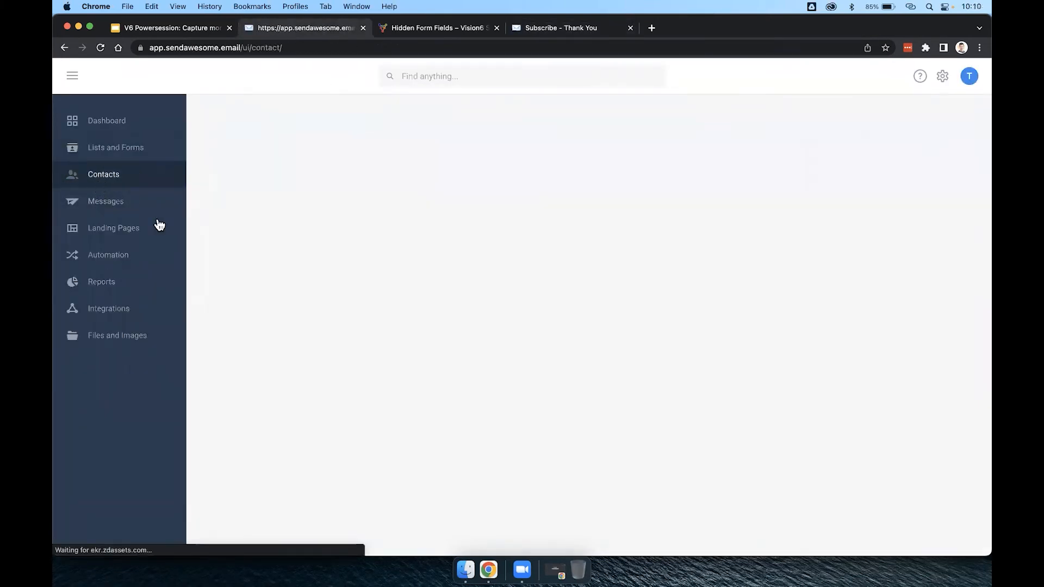
pyautogui.moveTo(266, 253); pyautogui.dragTo(447, 254)
pyautogui.moveTo(518, 254); pyautogui.dragTo(555, 255)
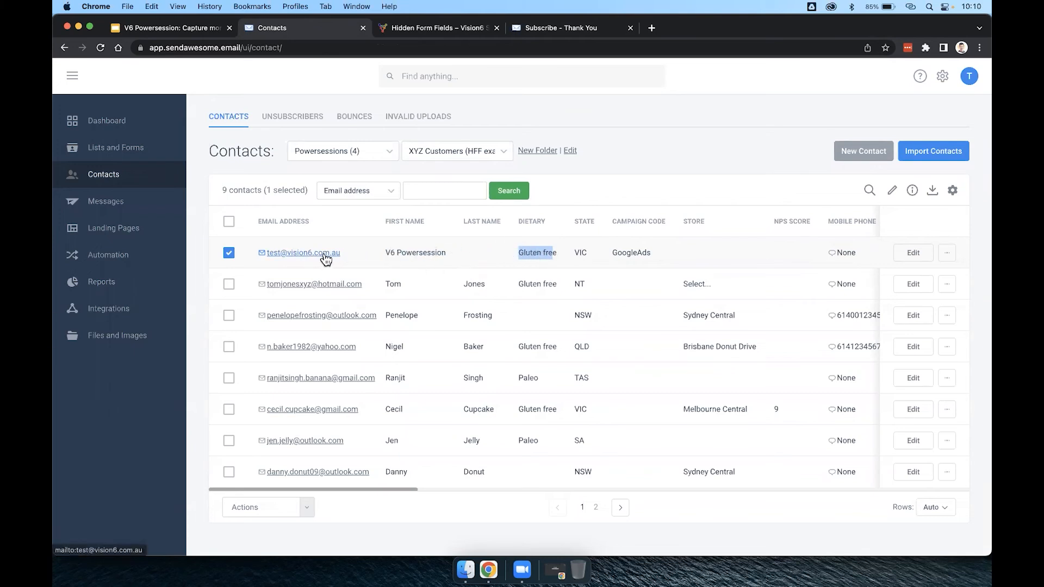
pyautogui.moveTo(573, 254); pyautogui.dragTo(660, 254)
pyautogui.click(648, 135)
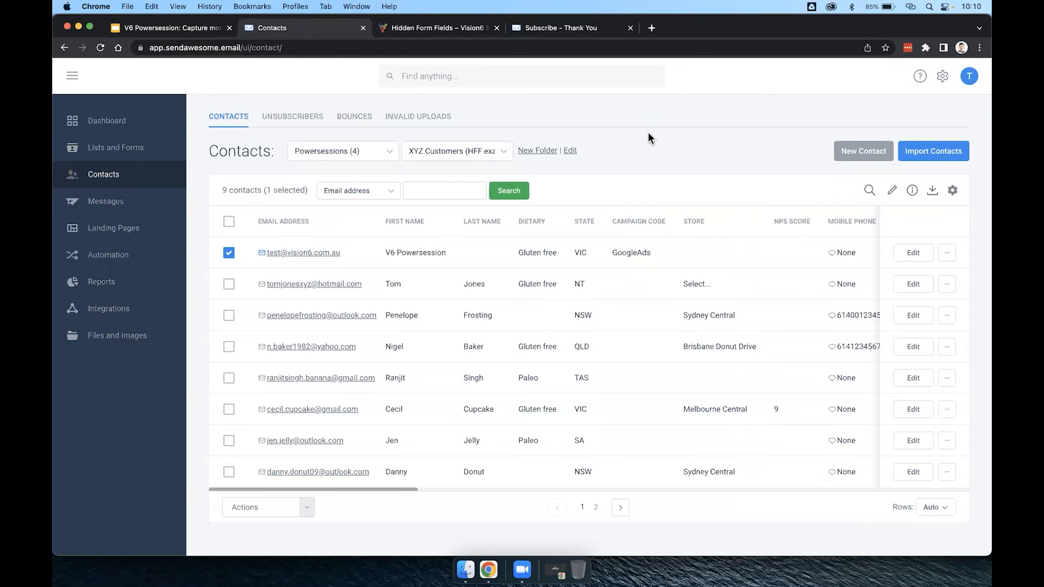
pyautogui.moveTo(656, 251); pyautogui.dragTo(614, 257)
pyautogui.click(638, 148)
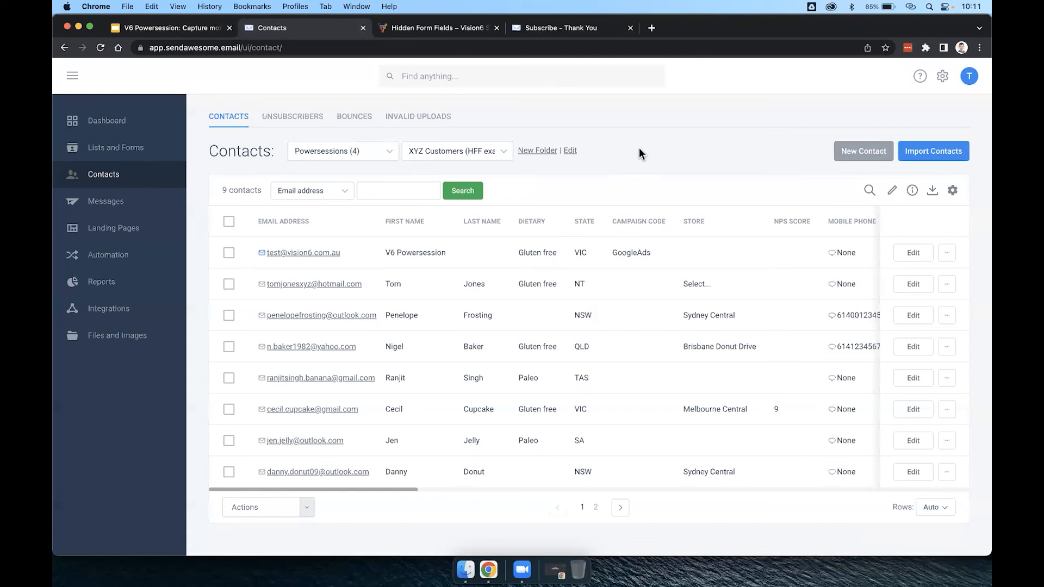
# Show the how-to guide slide in the Google Slides presentation and find the URL instructions in the Hidden Form Fields support article.
pyautogui.click(130, 23)
pyautogui.click(126, 400)
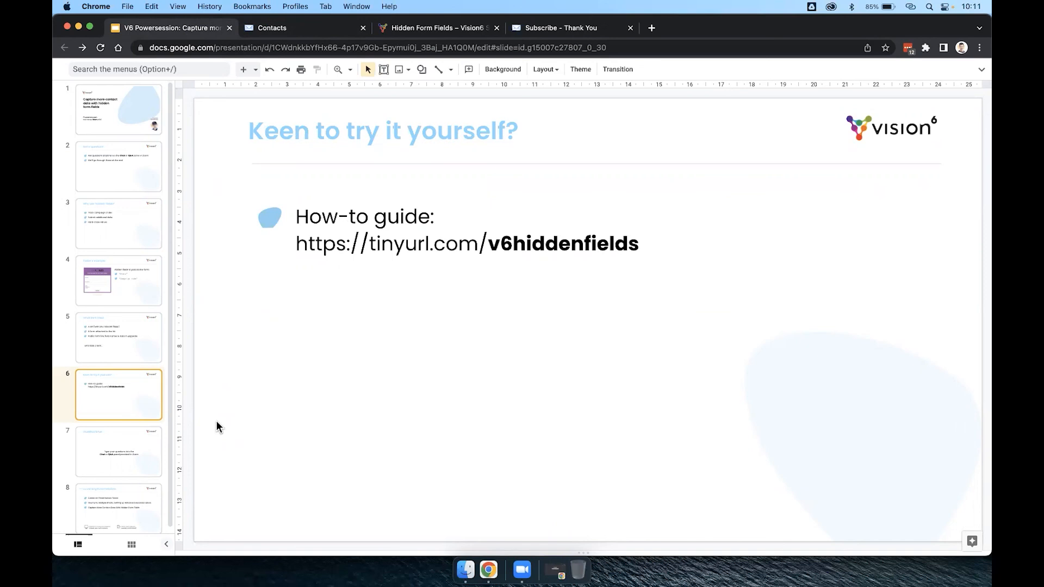
pyautogui.click(406, 30)
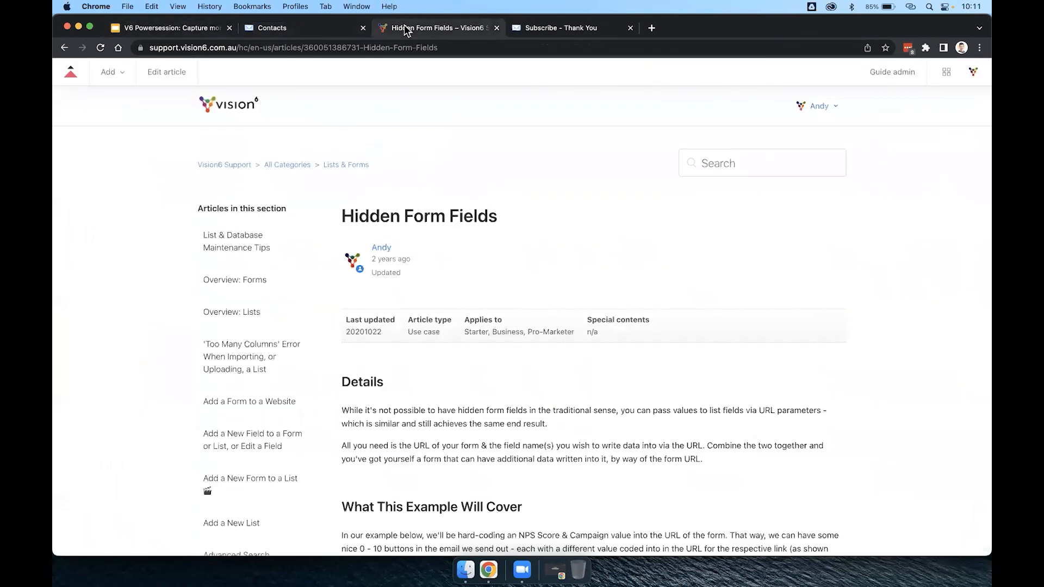
pyautogui.scroll(-7, 912, 494)
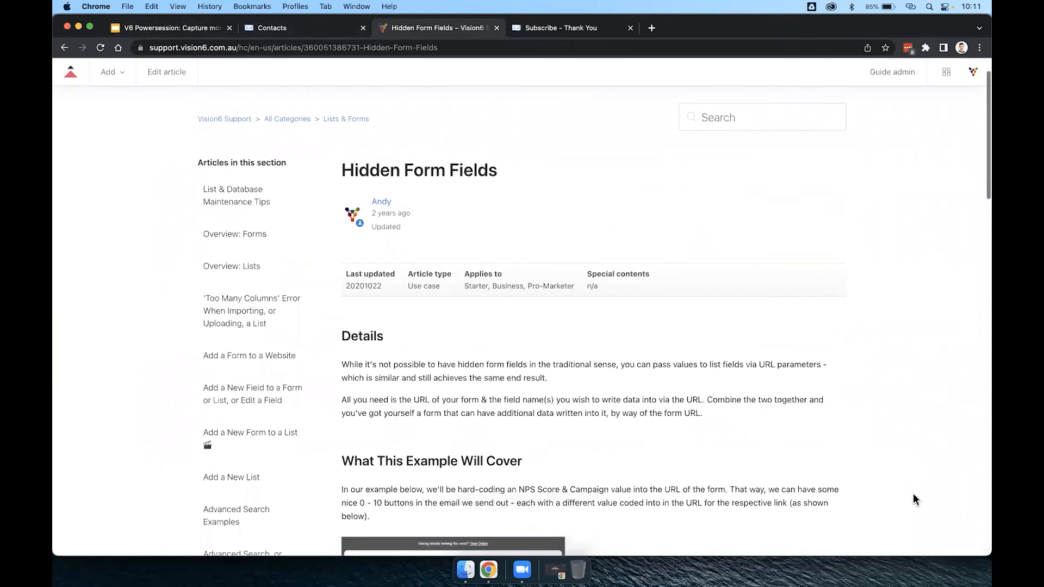
pyautogui.scroll(-13, 912, 494)
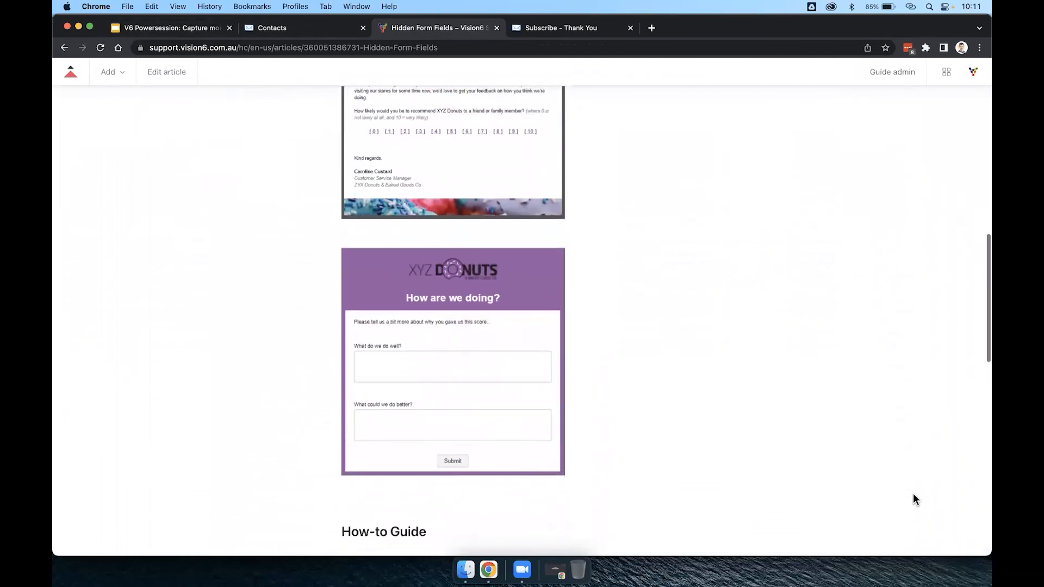
pyautogui.scroll(-2, 913, 499)
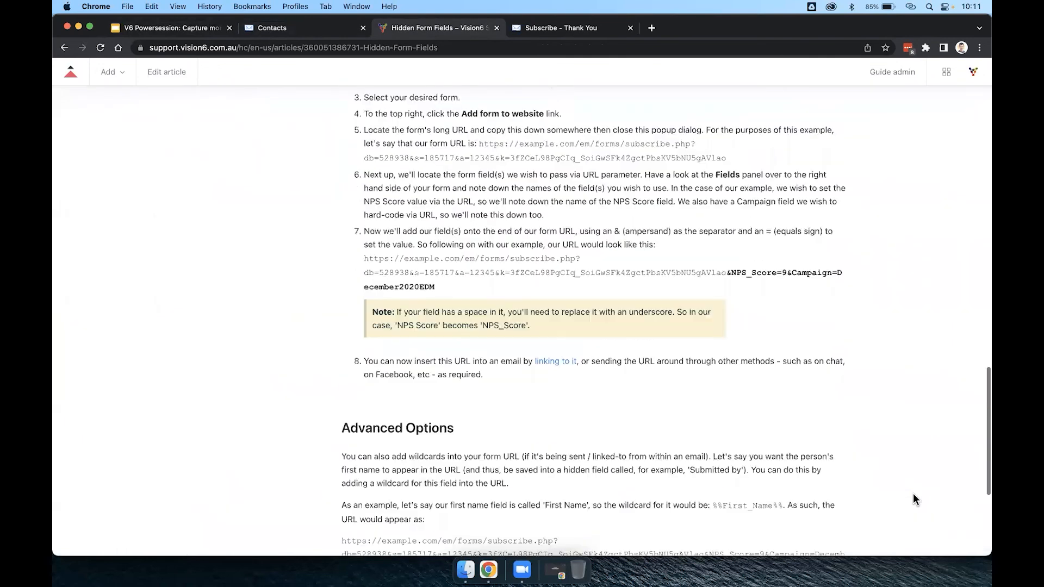
pyautogui.scroll(-1, 766, 259)
# Examine the NPS_Score and Campaign parameters in the example form URL under step 7 of the article.
pyautogui.moveTo(727, 212); pyautogui.dragTo(787, 213)
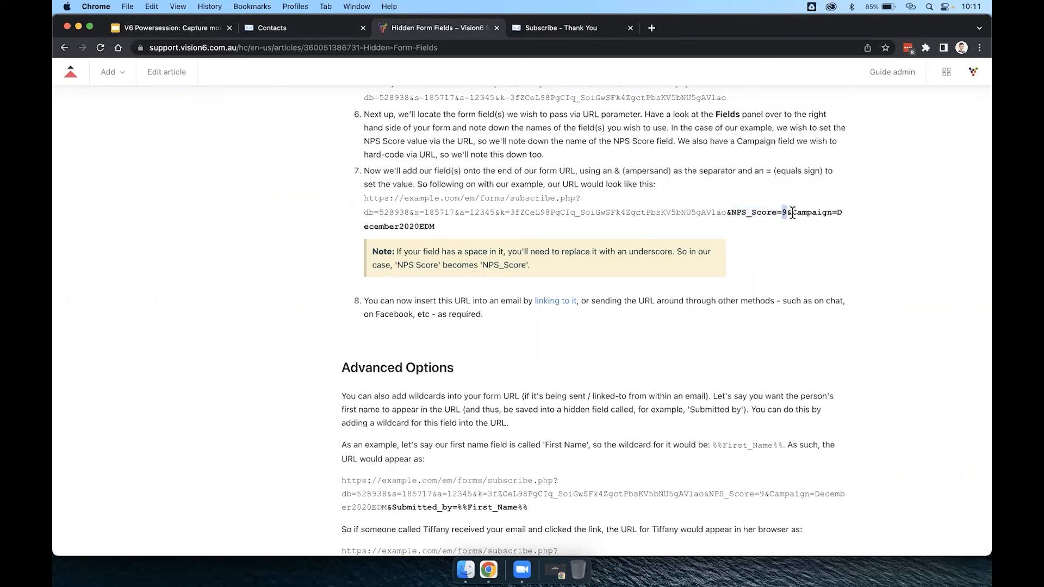
pyautogui.moveTo(791, 212); pyautogui.dragTo(837, 220)
pyautogui.click(835, 212)
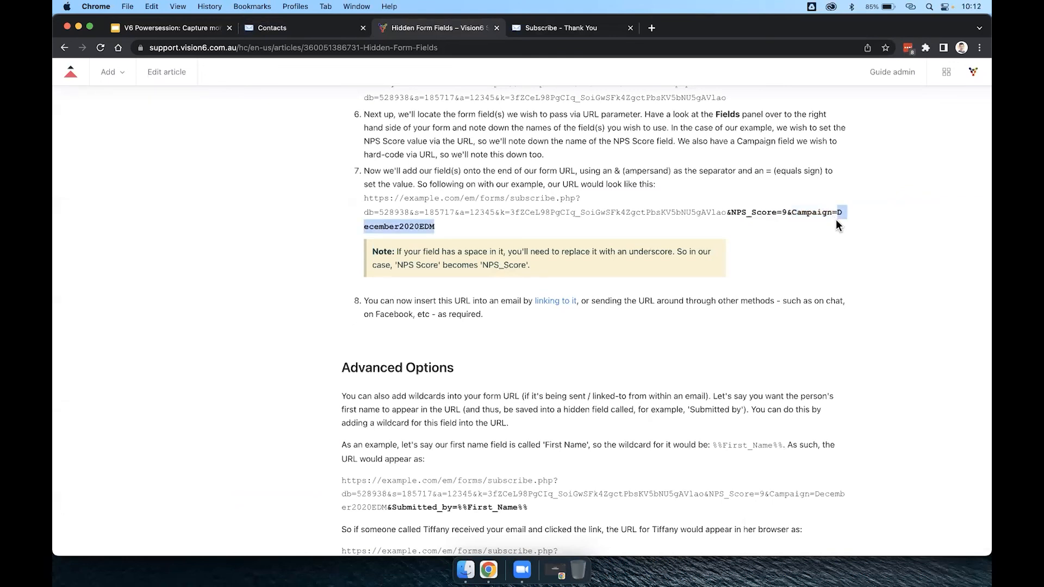
pyautogui.click(836, 220)
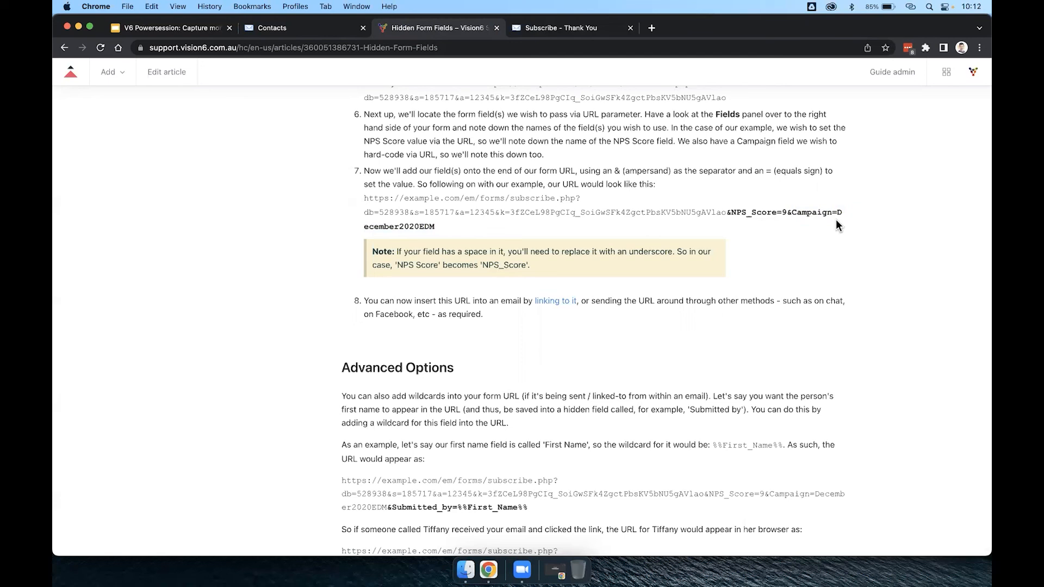
pyautogui.moveTo(365, 215); pyautogui.dragTo(499, 215)
pyautogui.click(498, 215)
pyautogui.moveTo(425, 214); pyautogui.dragTo(610, 212)
pyautogui.click(606, 211)
pyautogui.moveTo(728, 213); pyautogui.dragTo(732, 227)
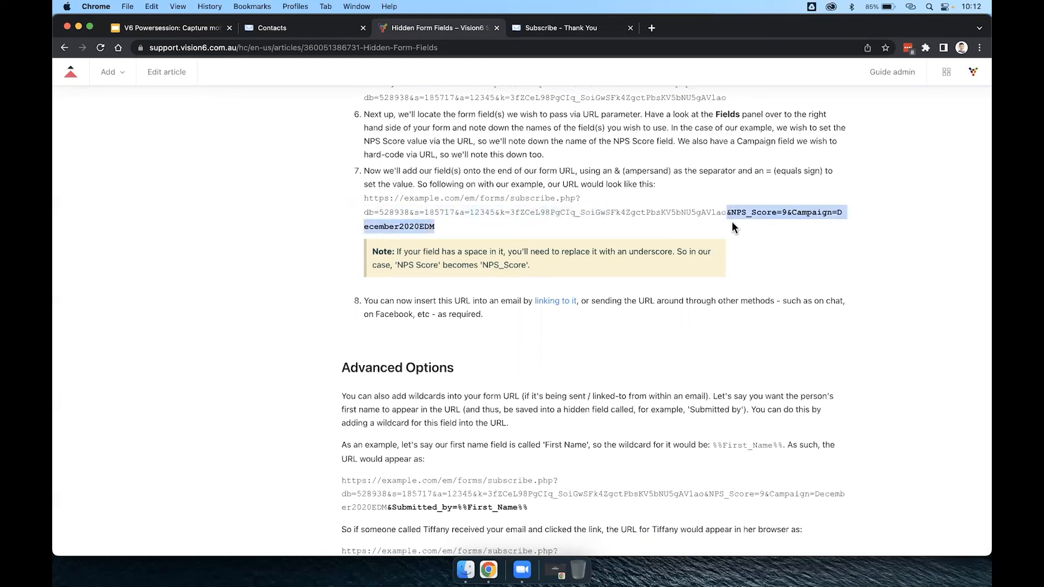
pyautogui.click(732, 223)
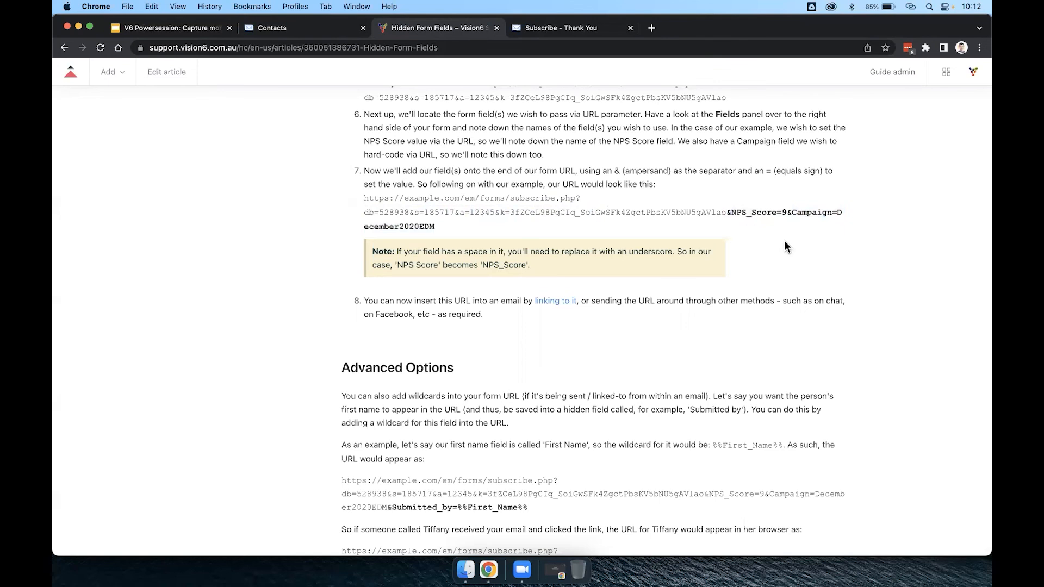
# Read the article's note on replacing spaces in field names with underscores, and return to the Google Slides presentation.
pyautogui.scroll(-2, 784, 240)
pyautogui.scroll(-2, 785, 241)
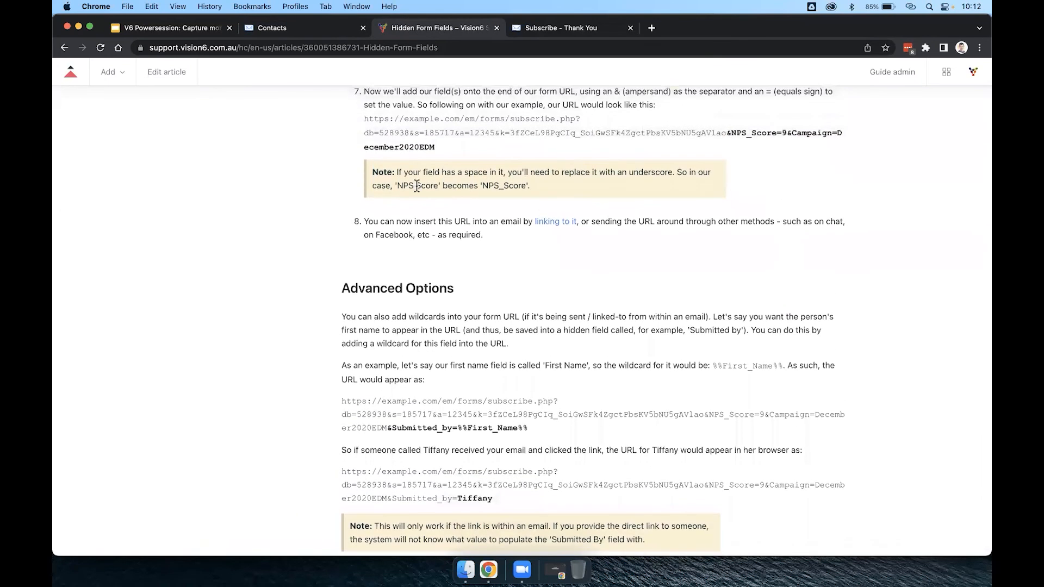
pyautogui.moveTo(394, 171); pyautogui.dragTo(504, 186)
pyautogui.click(523, 191)
pyautogui.click(415, 185)
pyautogui.click(224, 30)
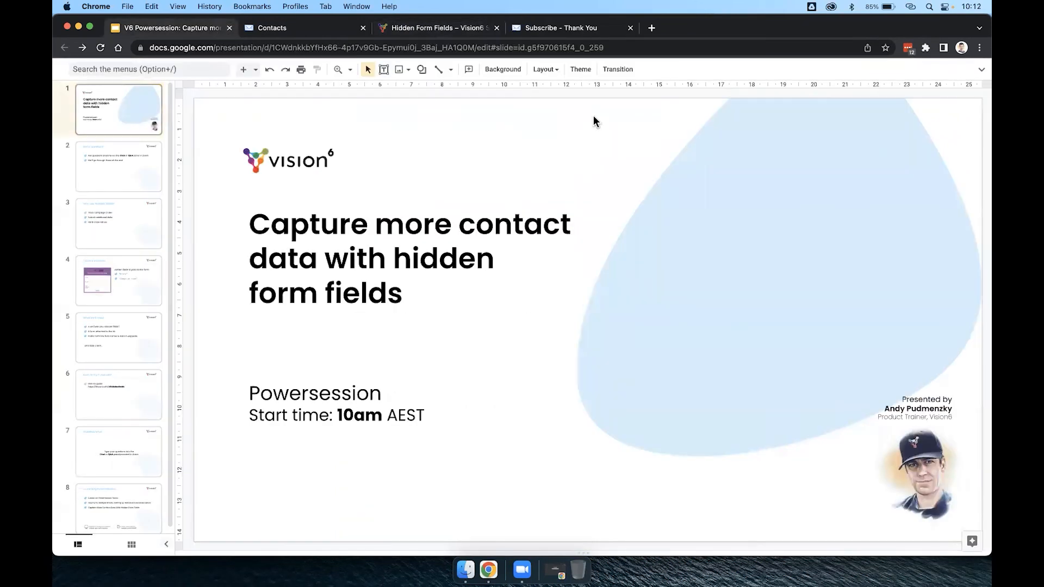